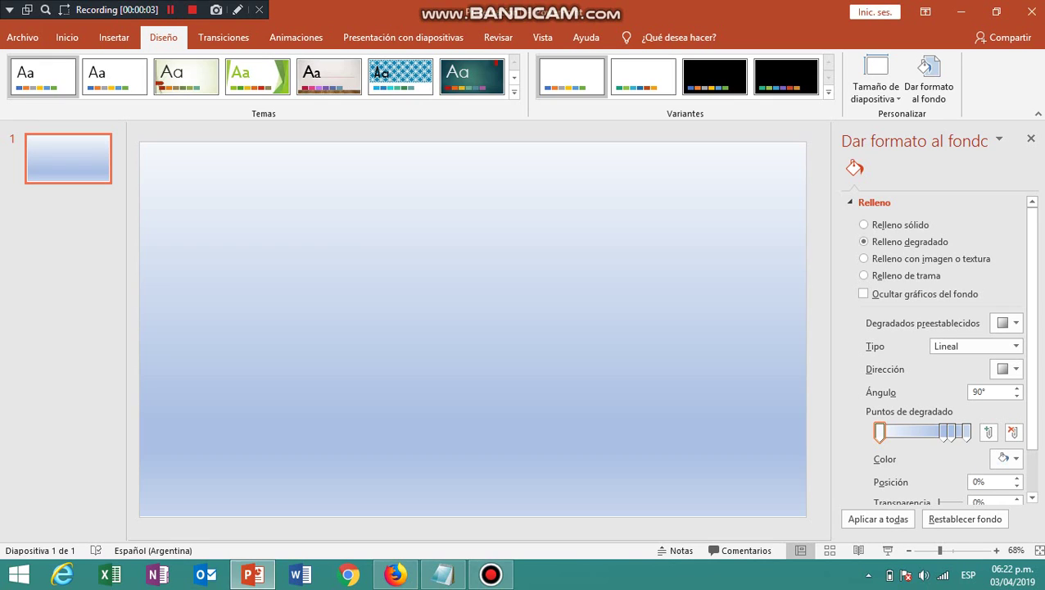
# Move the 74% and 83% gradient stops to positions 10% and 26%
pyautogui.click(943, 432)
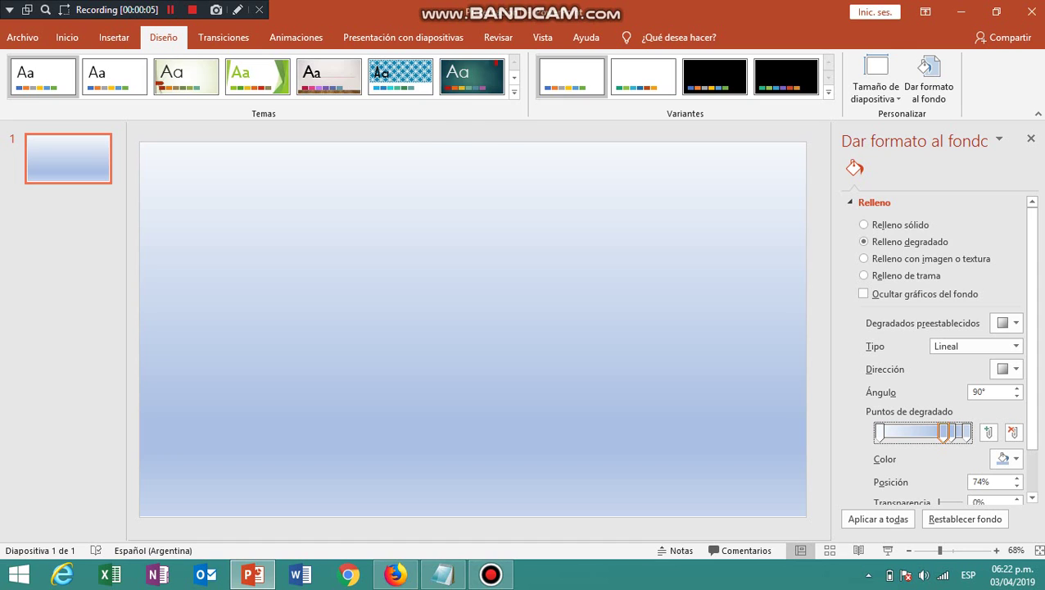
pyautogui.click(442, 573)
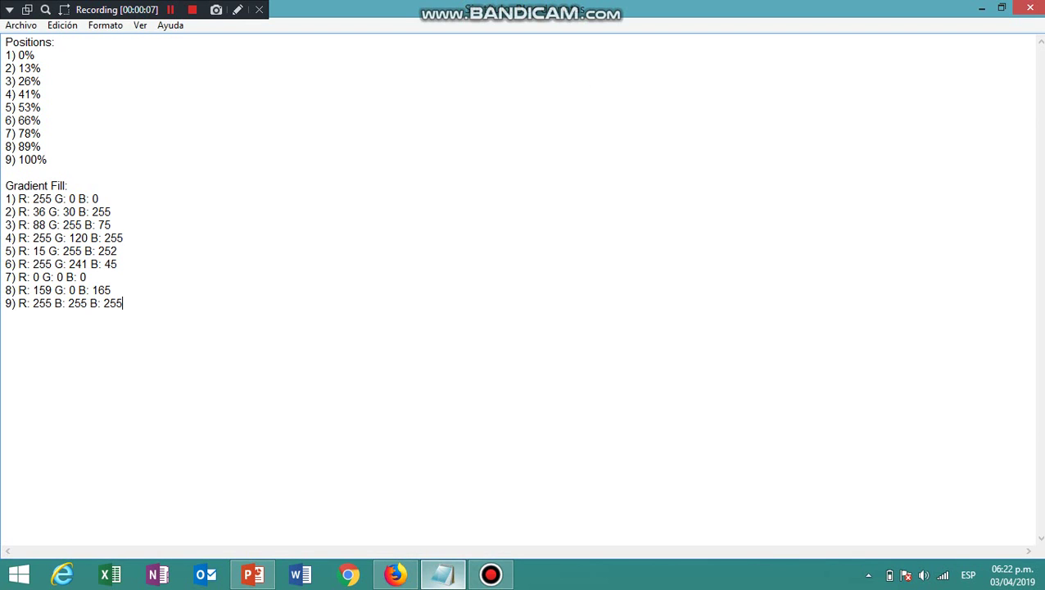
pyautogui.hotkey('alt', 'Tab')
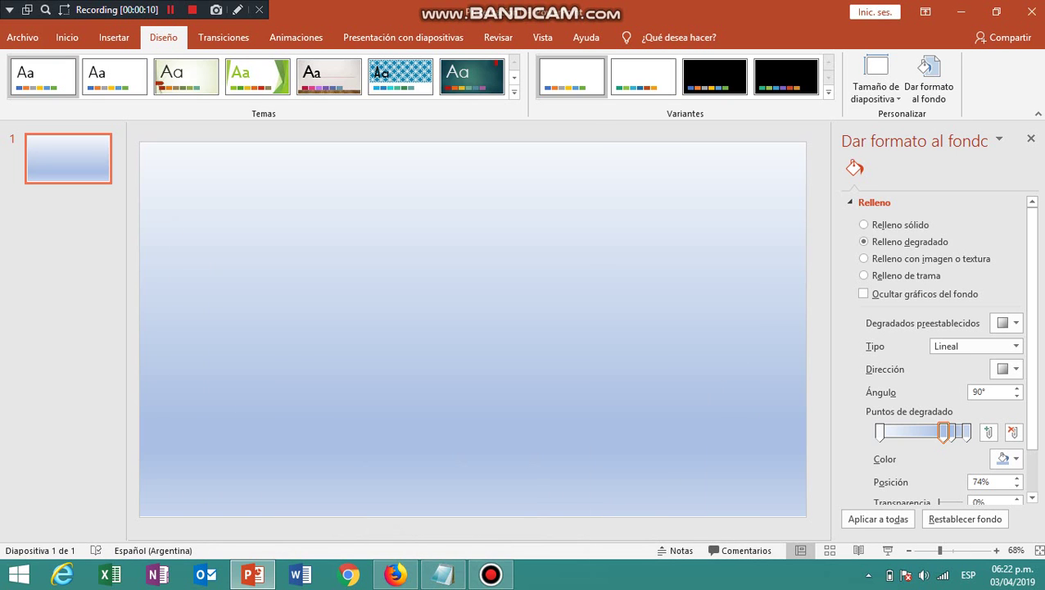
pyautogui.click(974, 482)
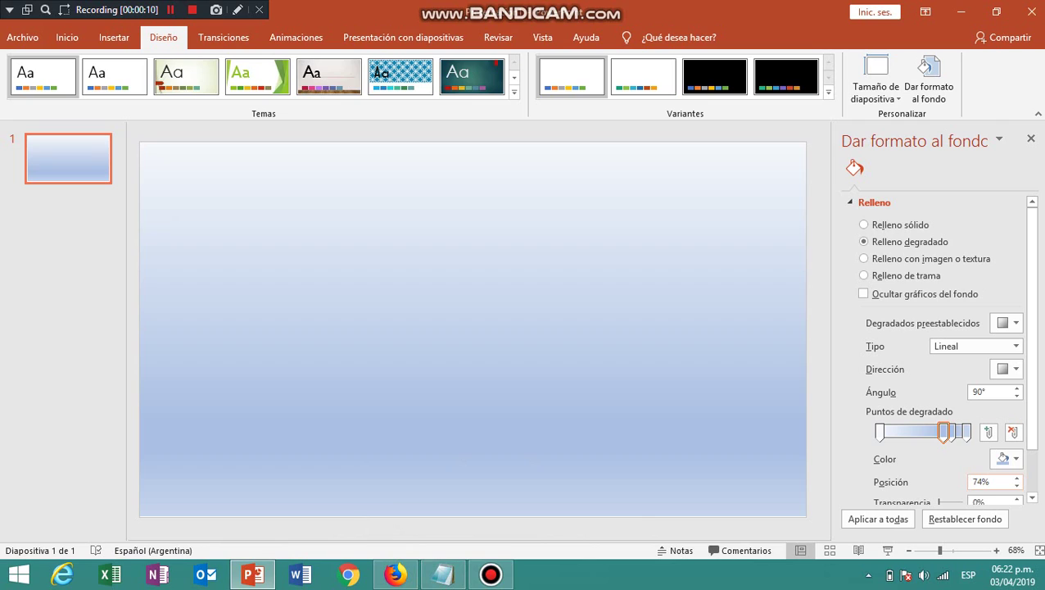
pyautogui.doubleClick(975, 481)
pyautogui.write('10')
pyautogui.press('Return')
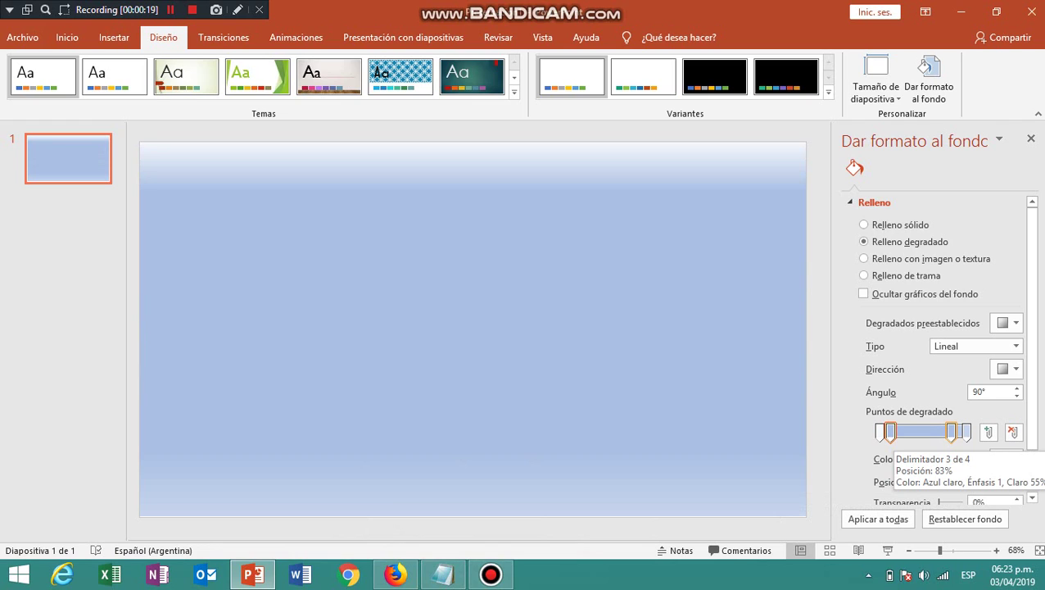
pyautogui.click(950, 431)
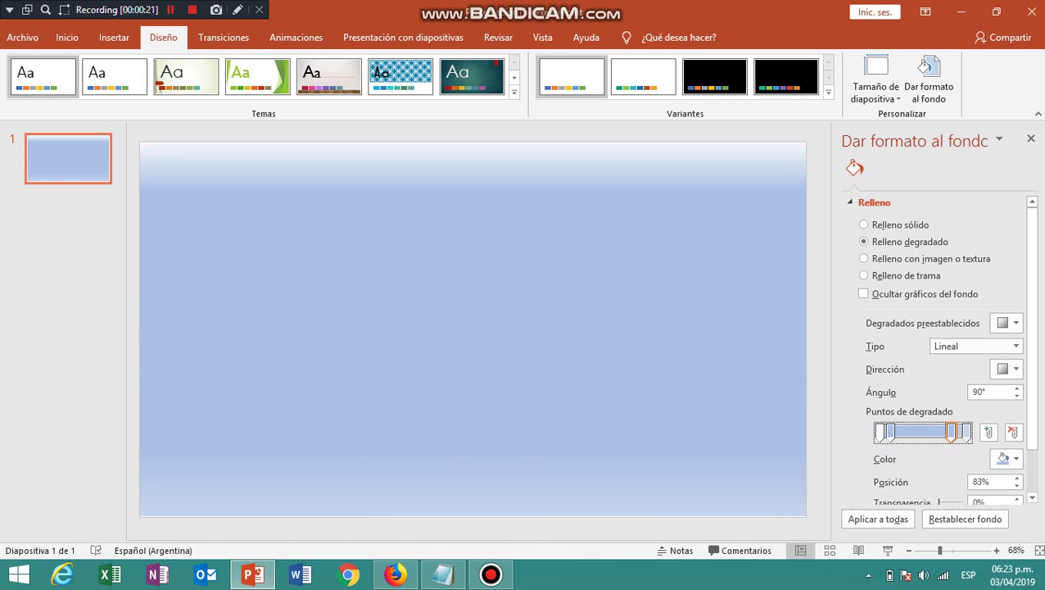
pyautogui.click(442, 573)
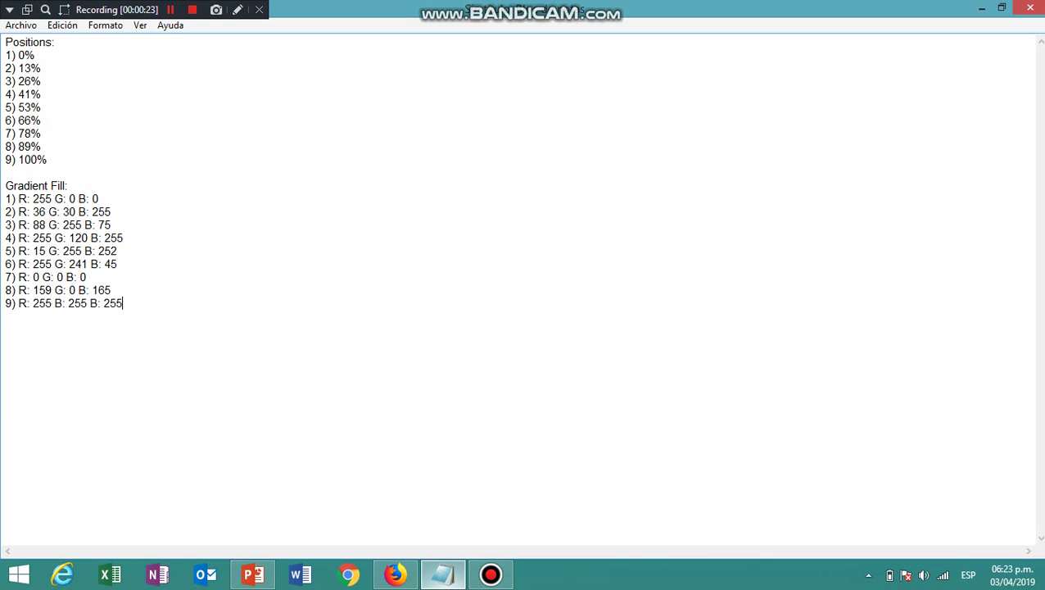
pyautogui.hotkey('alt', 'Tab')
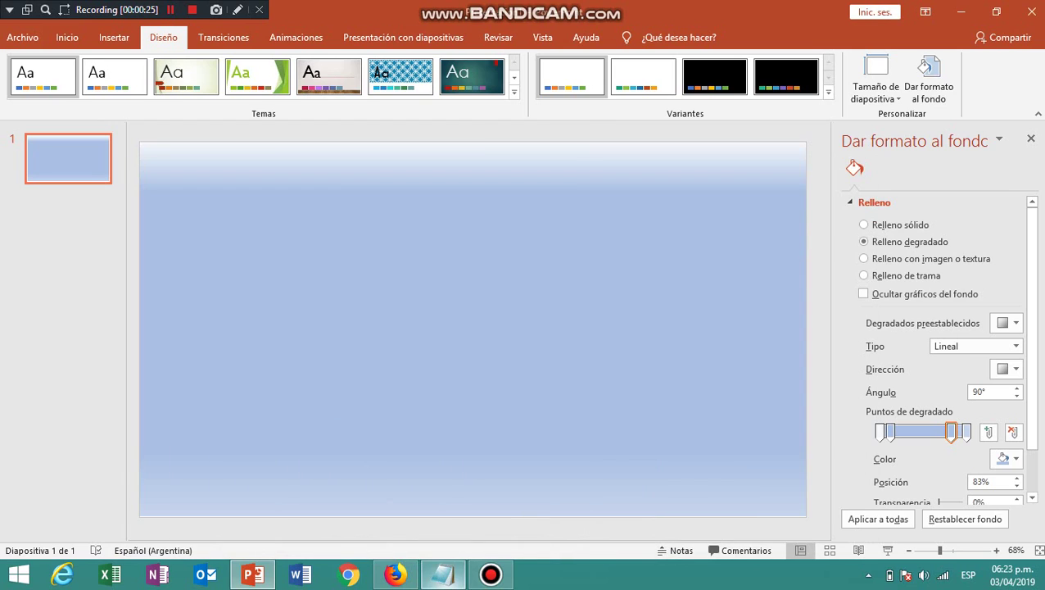
pyautogui.doubleClick(976, 481)
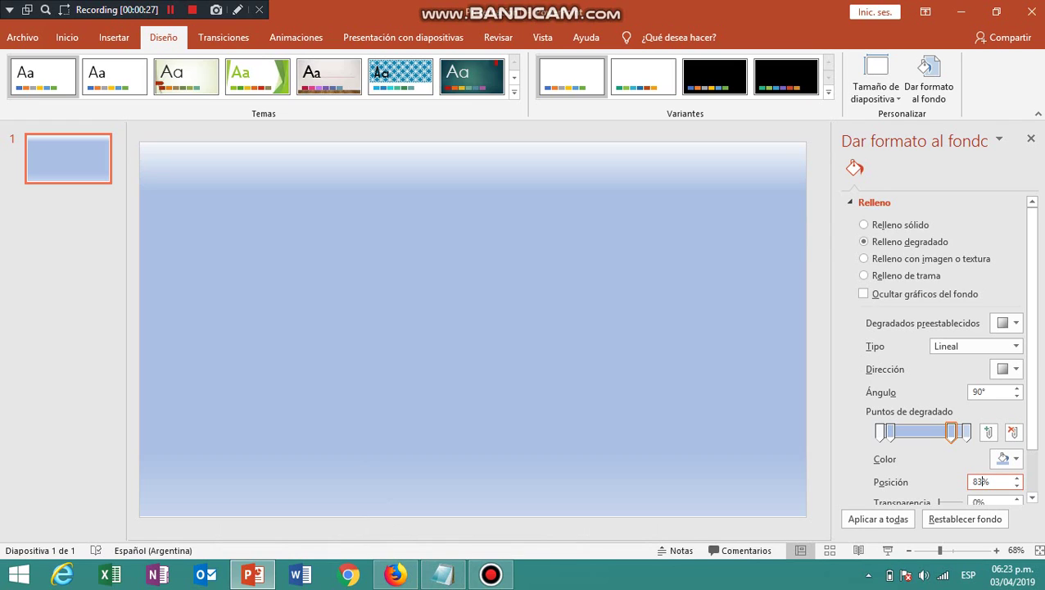
pyautogui.write('26')
pyautogui.press('Return')
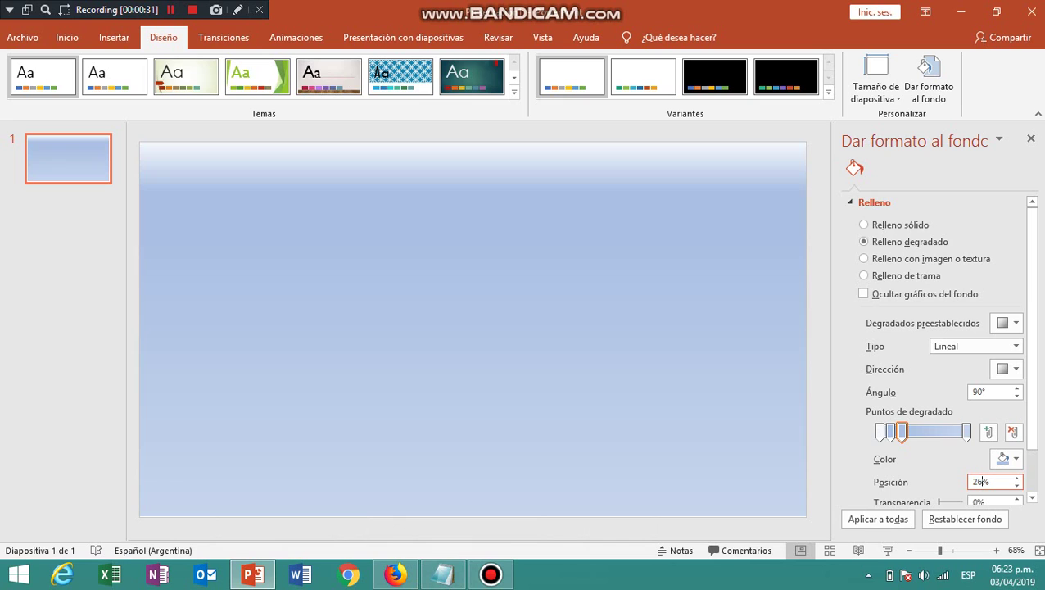
# Add a gradient stop set to 41%, then add another stop at about 58%
pyautogui.click(921, 431)
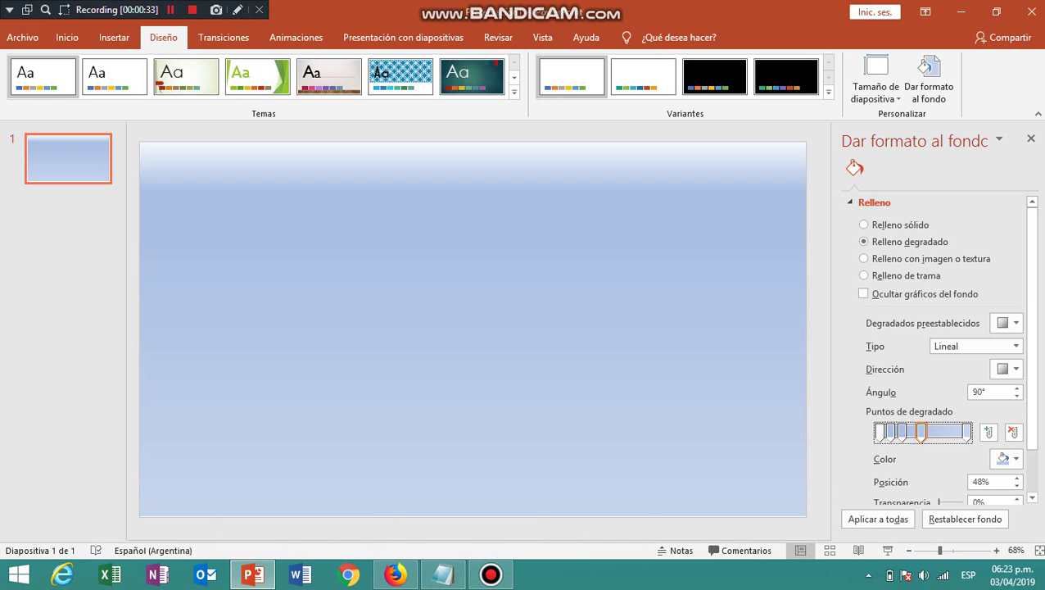
pyautogui.click(442, 574)
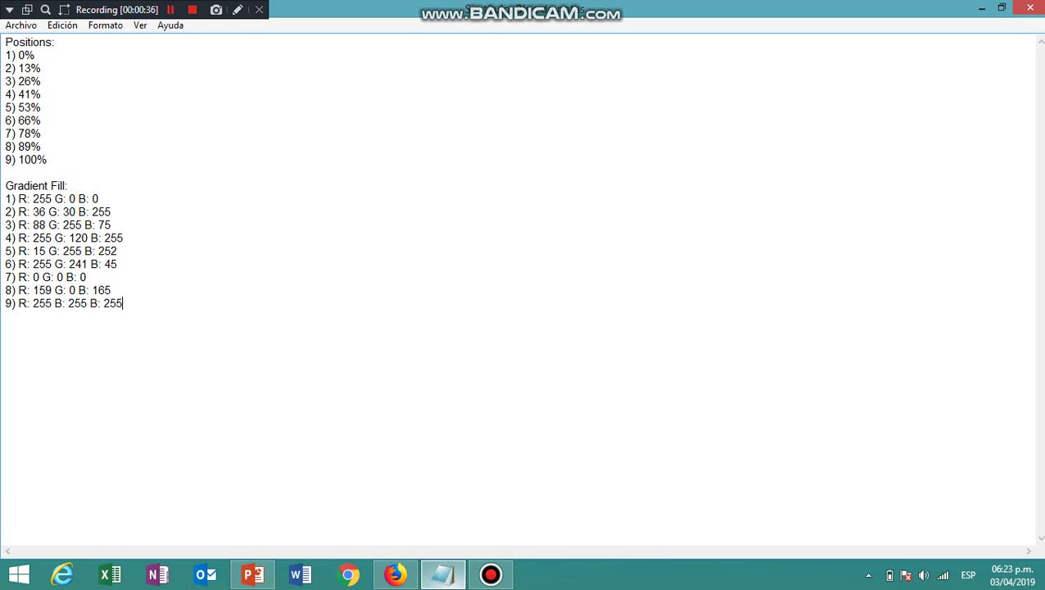
pyautogui.click(442, 574)
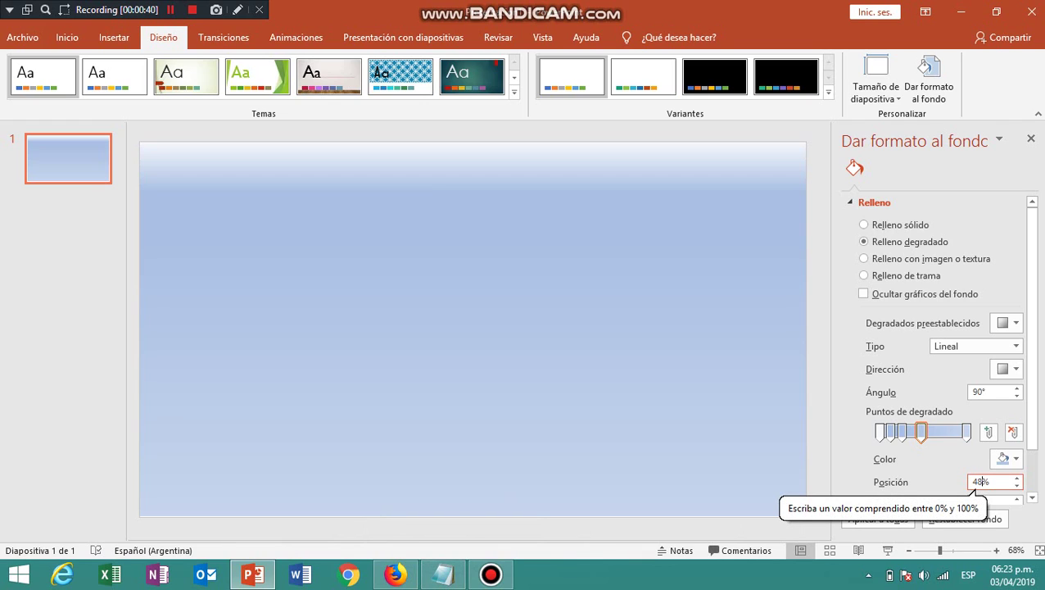
pyautogui.doubleClick(976, 482)
pyautogui.write('41')
pyautogui.press('Return')
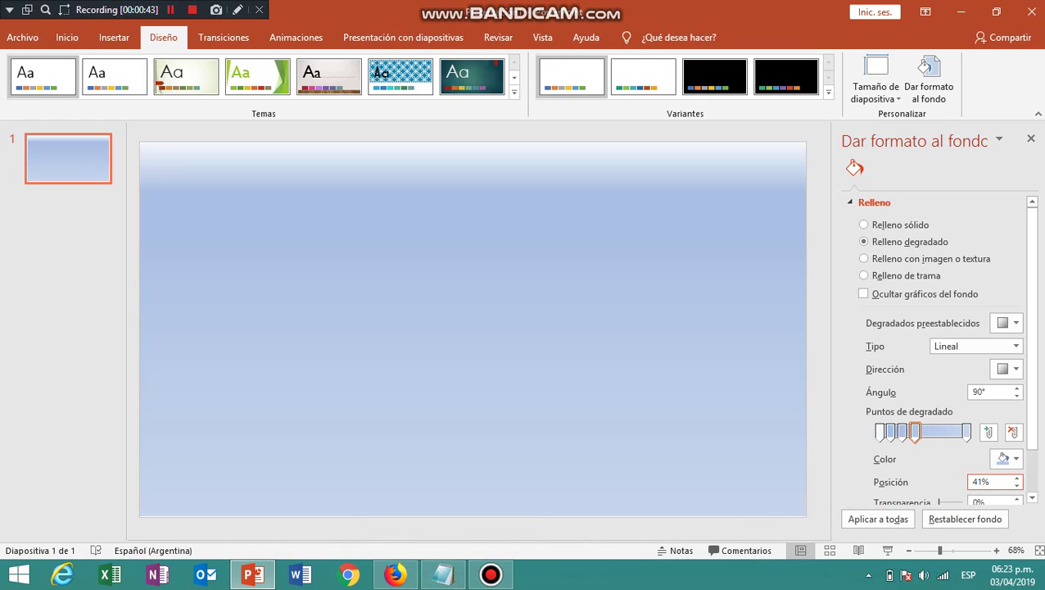
pyautogui.click(928, 432)
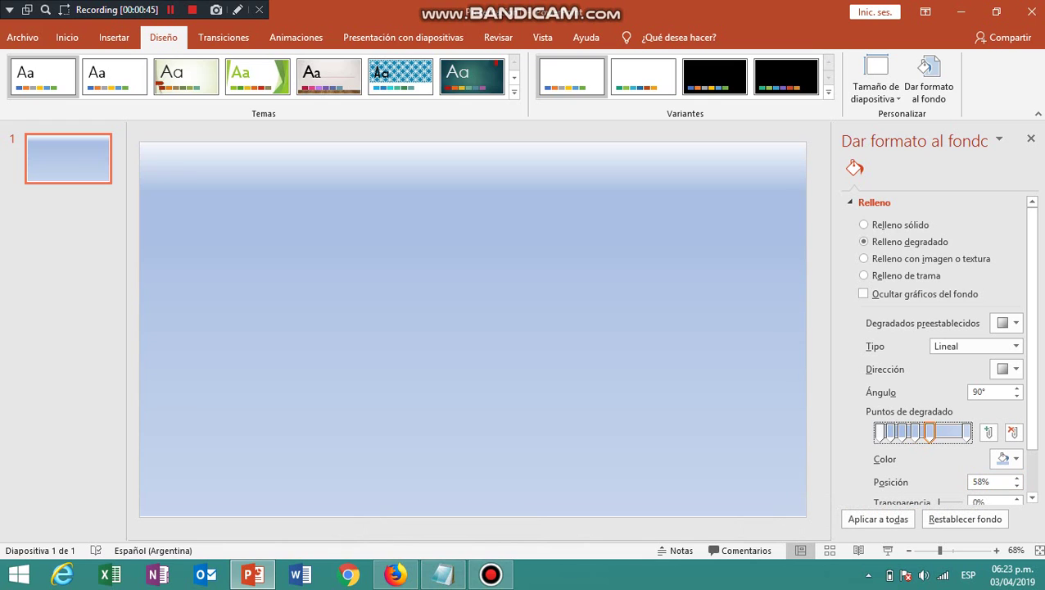
# Reposition the 58% stop to 53% and add a new stop set to 66%
pyautogui.click(443, 574)
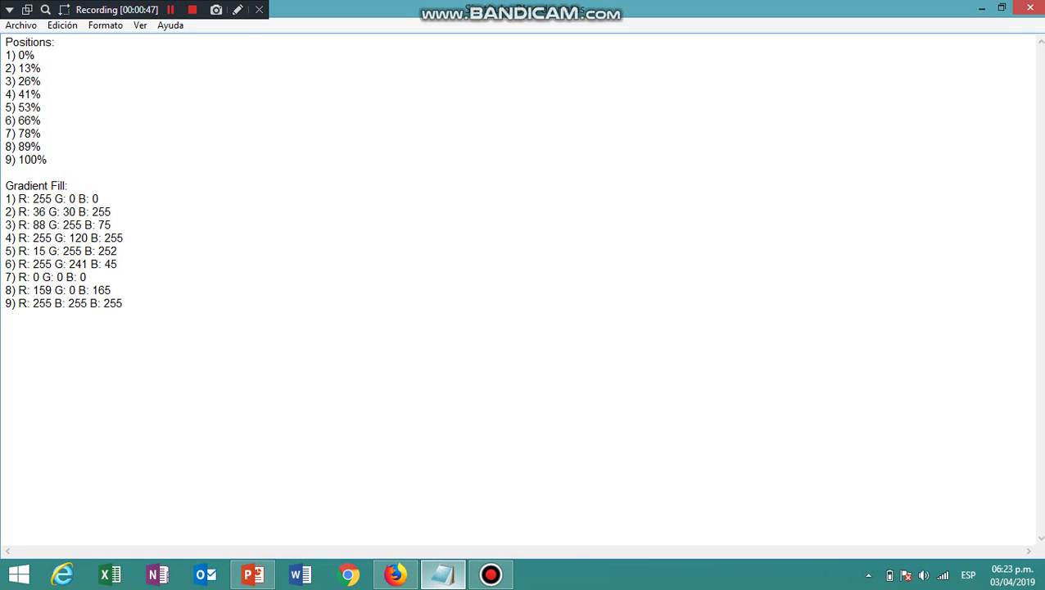
pyautogui.hotkey('alt', 'Tab')
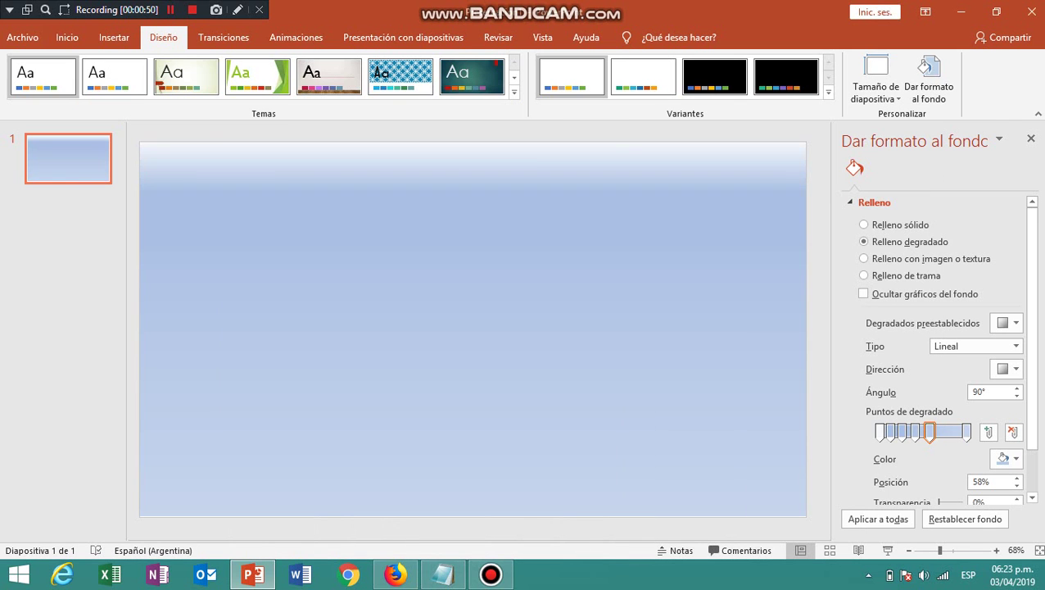
pyautogui.click(979, 482)
pyautogui.write('53')
pyautogui.press('Return')
pyautogui.moveTo(924, 431); pyautogui.dragTo(937, 431)
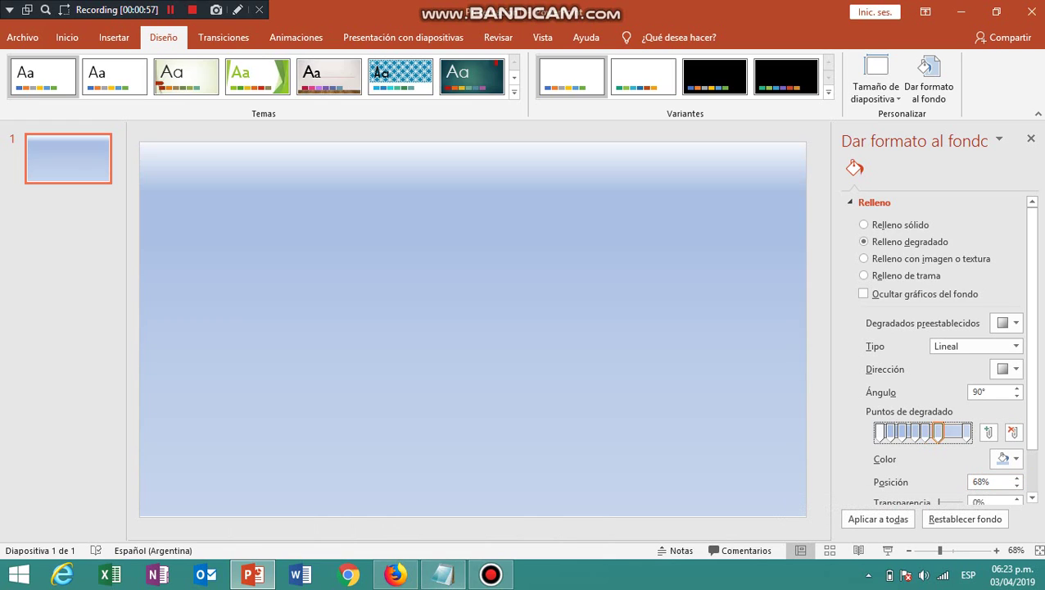
pyautogui.hotkey('alt', 'Tab')
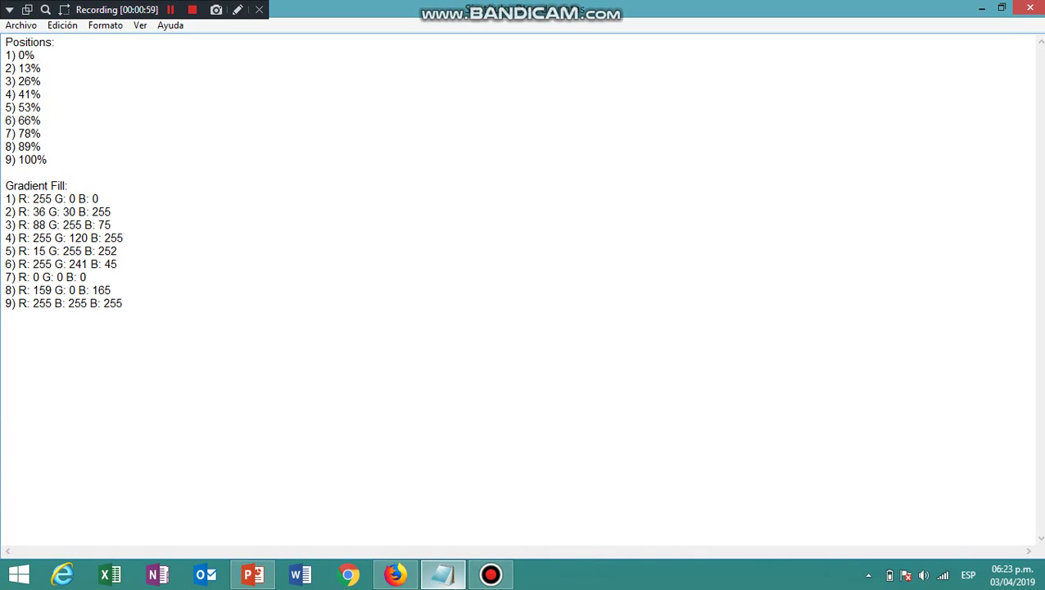
pyautogui.hotkey('alt', 'Tab')
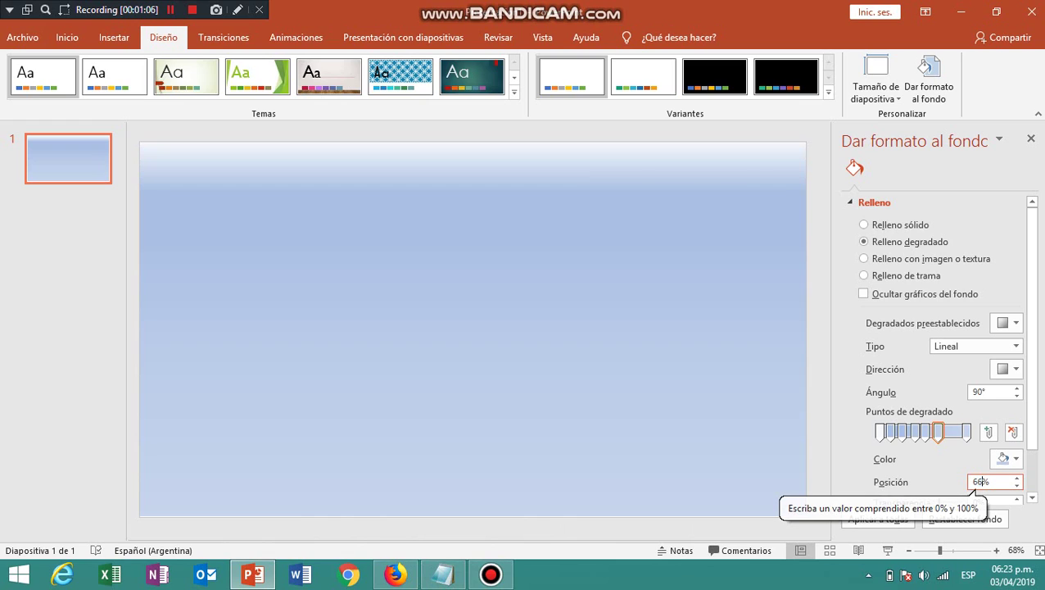
pyautogui.doubleClick(976, 482)
pyautogui.write('66')
pyautogui.press('Return')
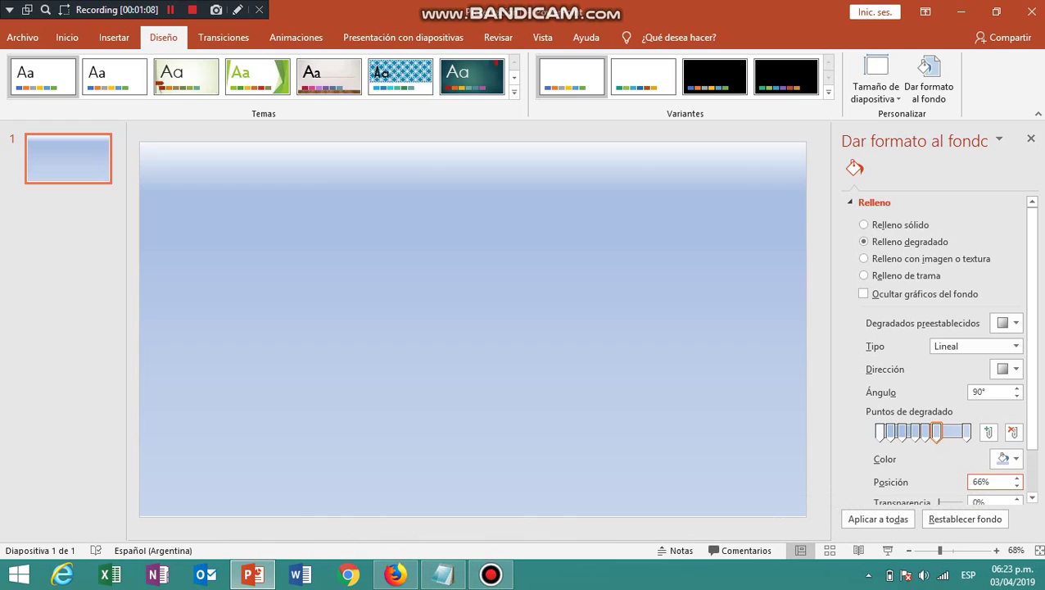
# Add two more gradient stops positioned at 78% and 89%
pyautogui.click(948, 432)
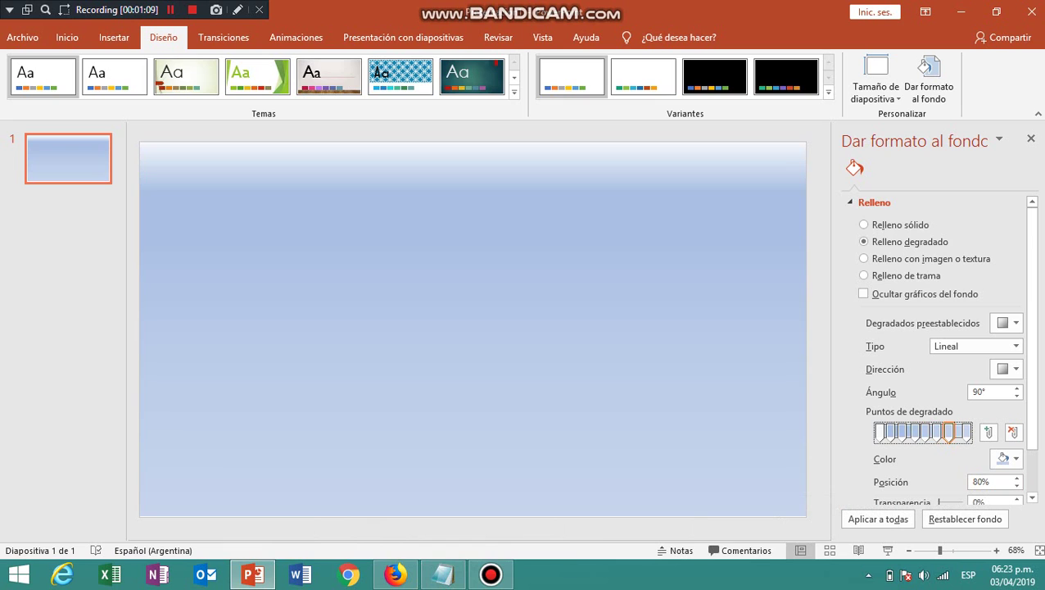
pyautogui.click(442, 574)
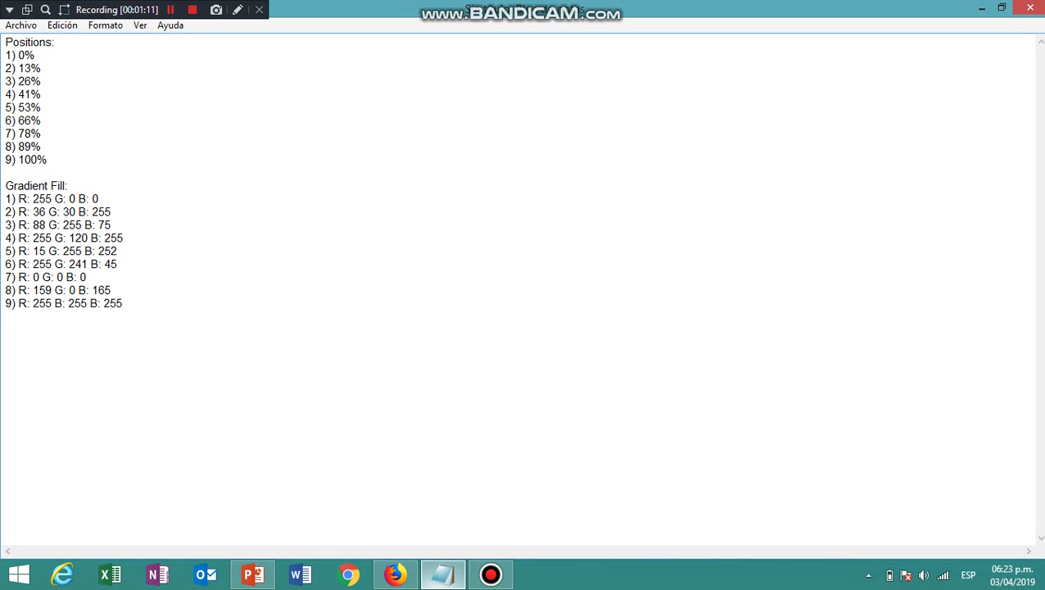
pyautogui.hotkey('alt', 'Tab')
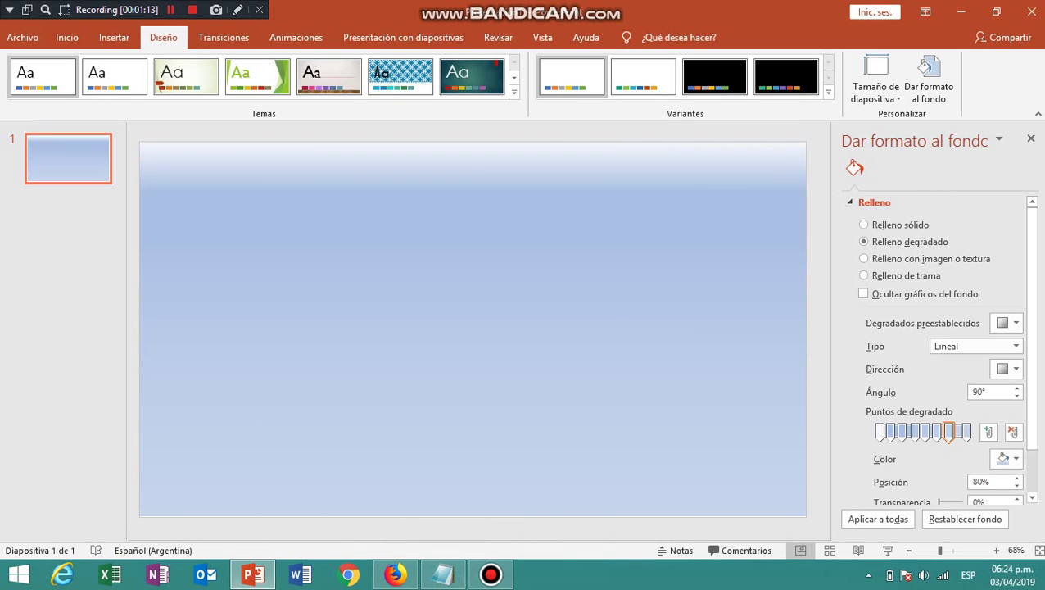
pyautogui.click(974, 481)
pyautogui.doubleClick(976, 481)
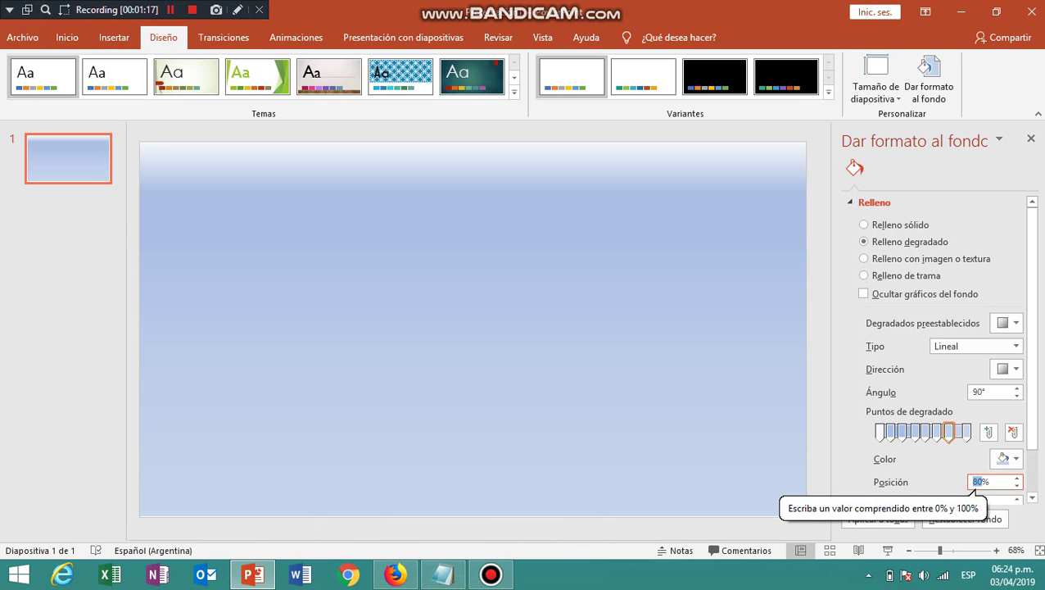
pyautogui.write('78')
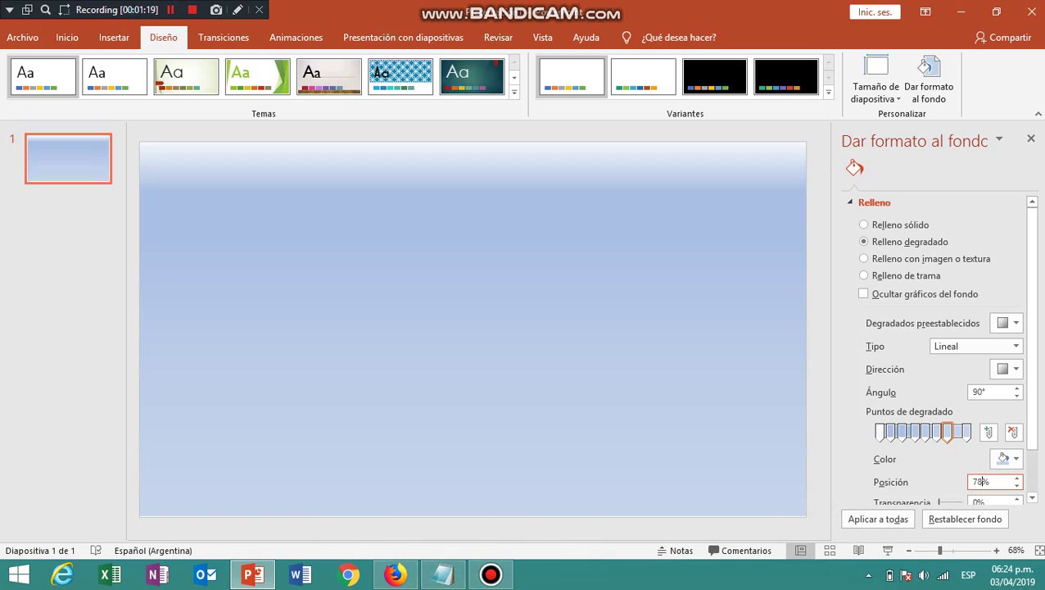
pyautogui.click(961, 431)
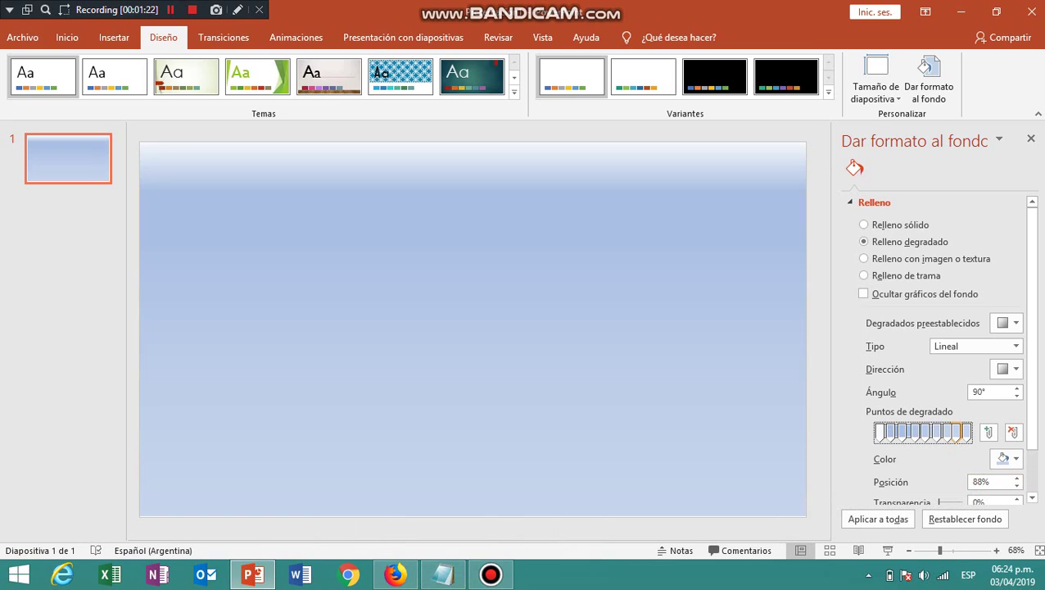
pyautogui.click(974, 482)
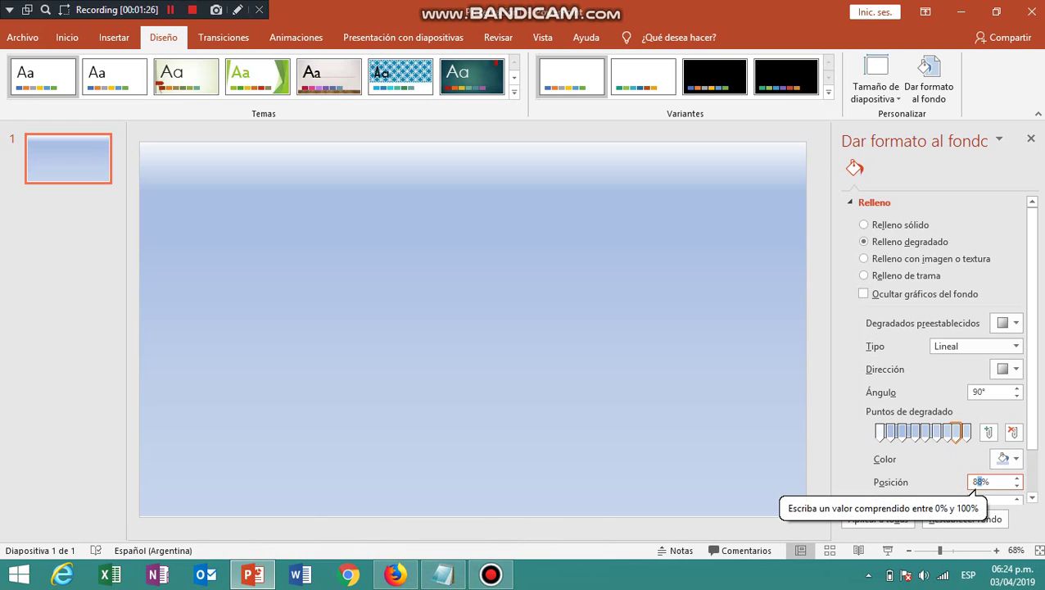
pyautogui.press('Up')
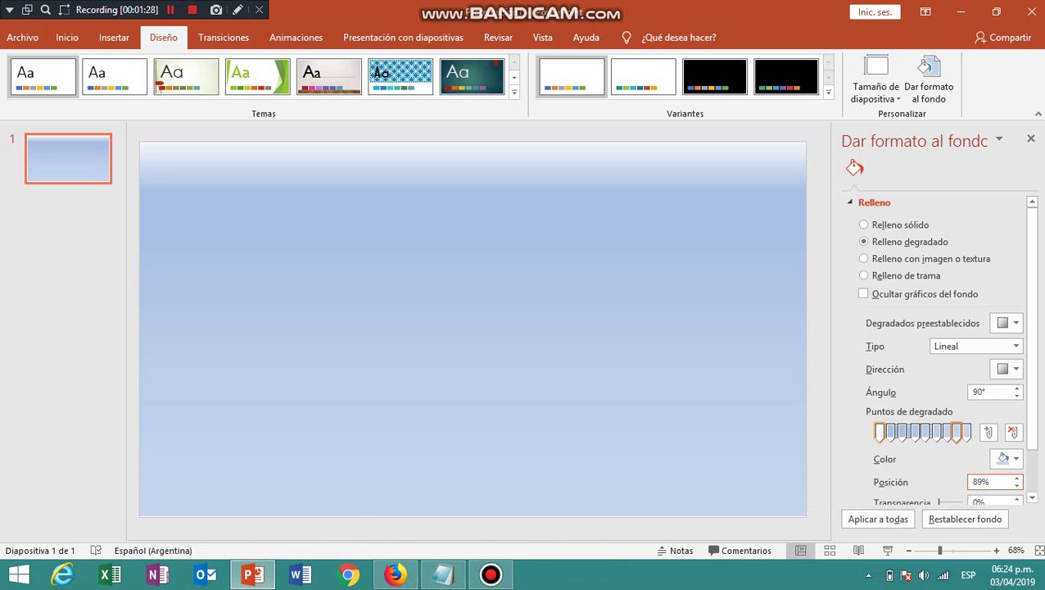
# Colour the first gradient stop, at 0%, red from the palette
pyautogui.click(880, 431)
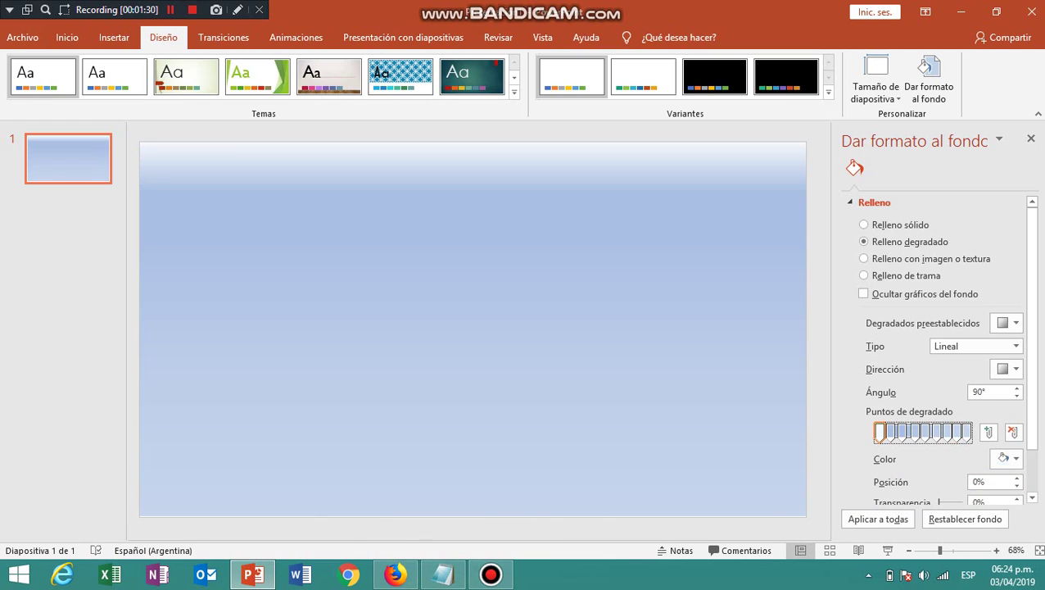
pyautogui.click(1005, 458)
pyautogui.click(1006, 459)
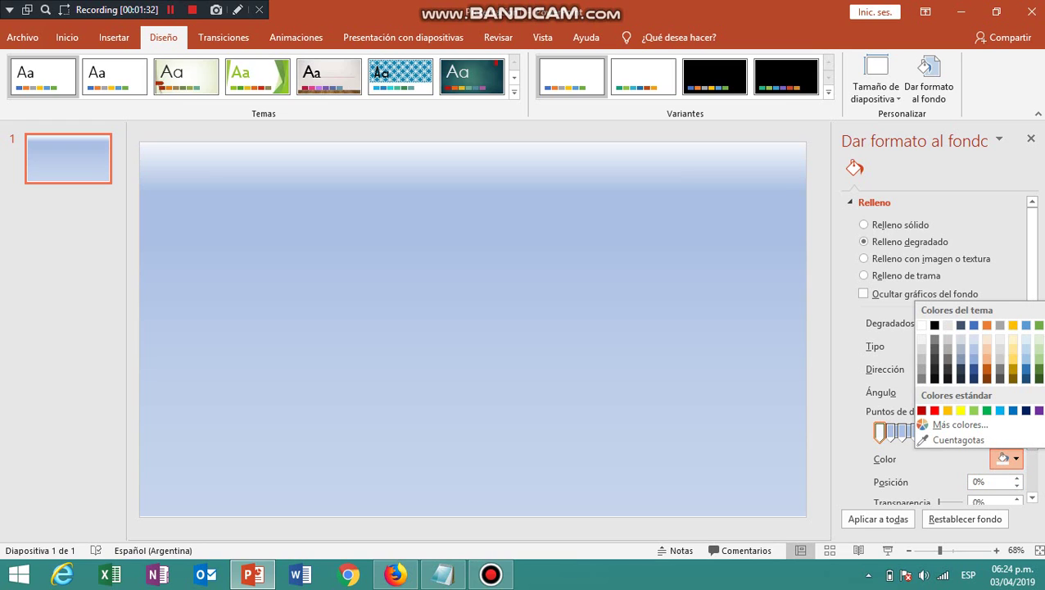
pyautogui.click(934, 411)
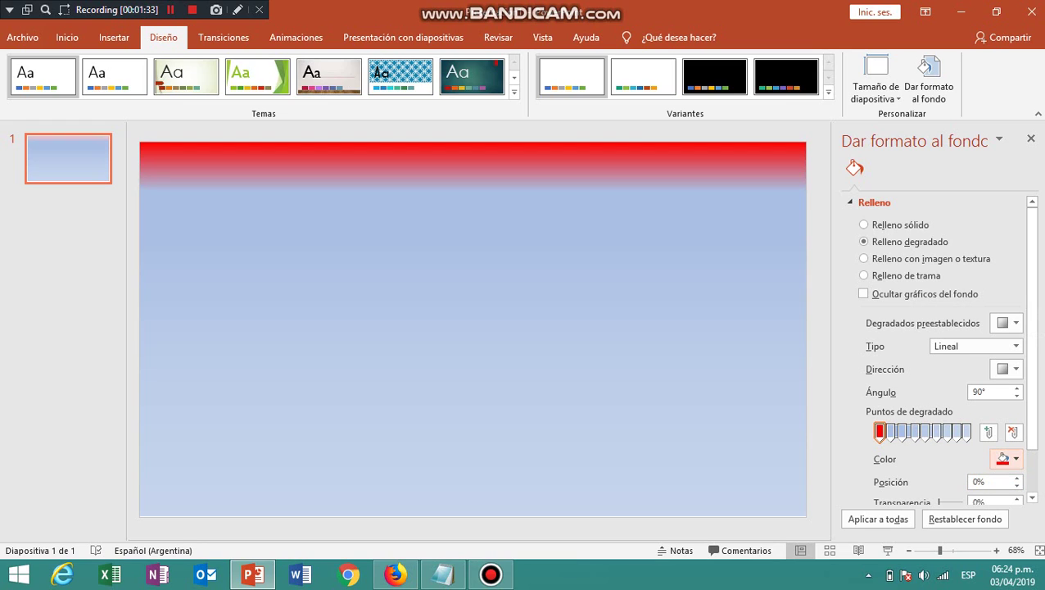
# Give the 13% stop the custom colour Red 36, Green 30, Blue 255
pyautogui.click(890, 432)
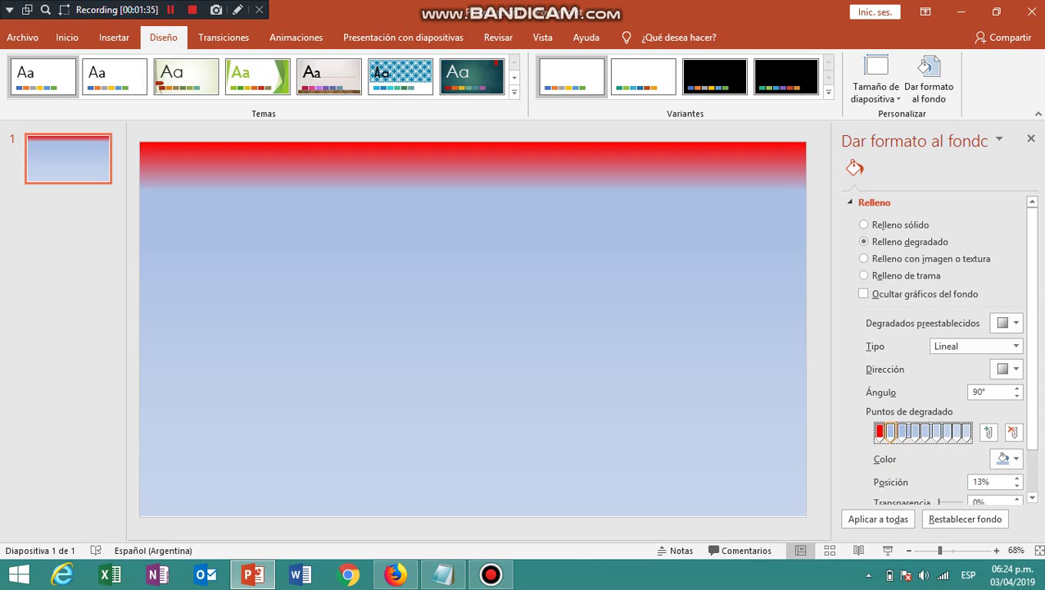
pyautogui.click(1006, 459)
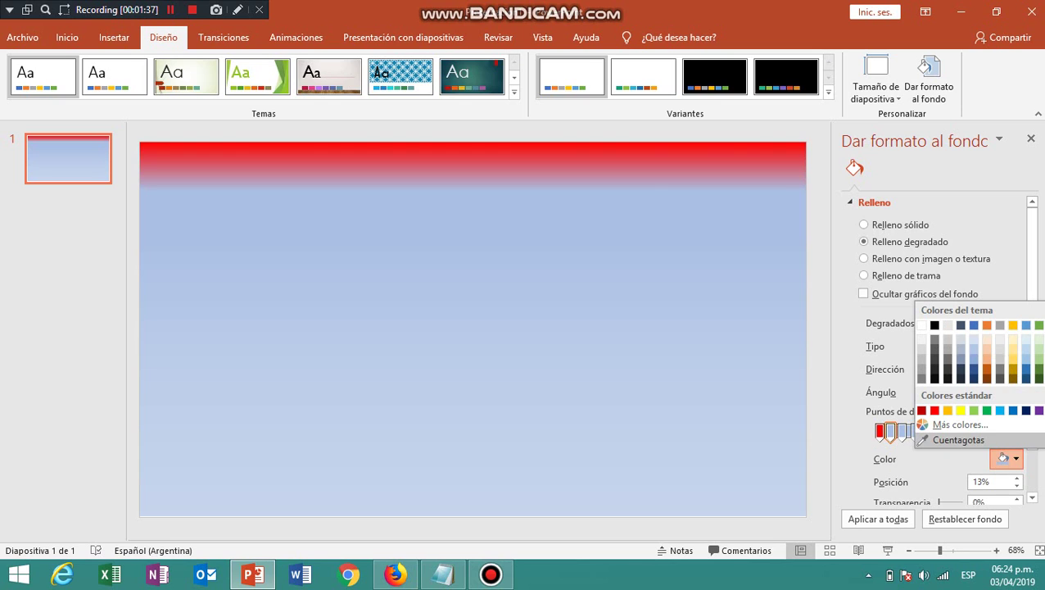
pyautogui.click(958, 424)
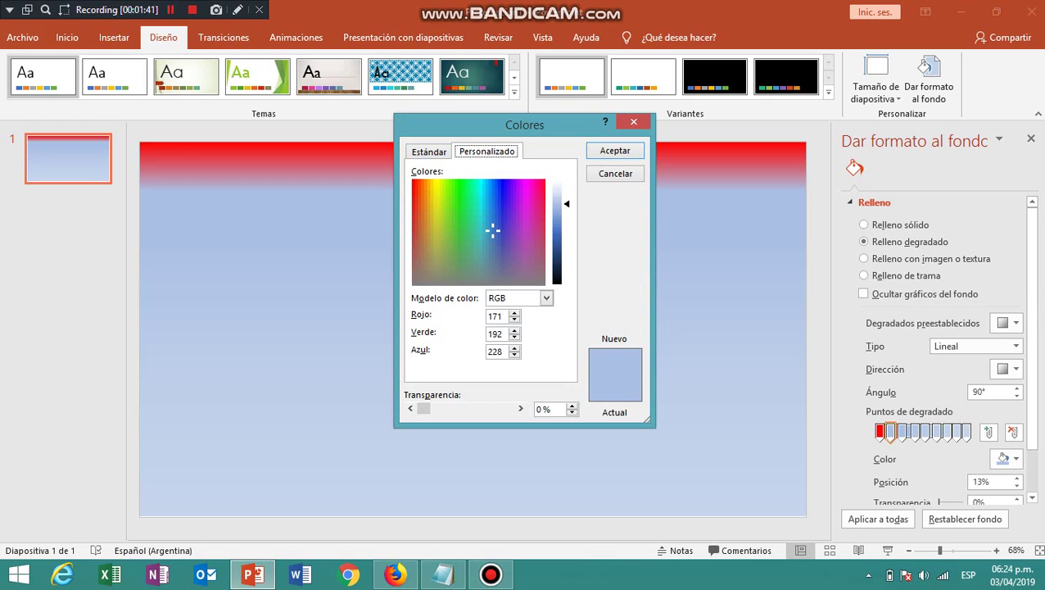
pyautogui.click(442, 574)
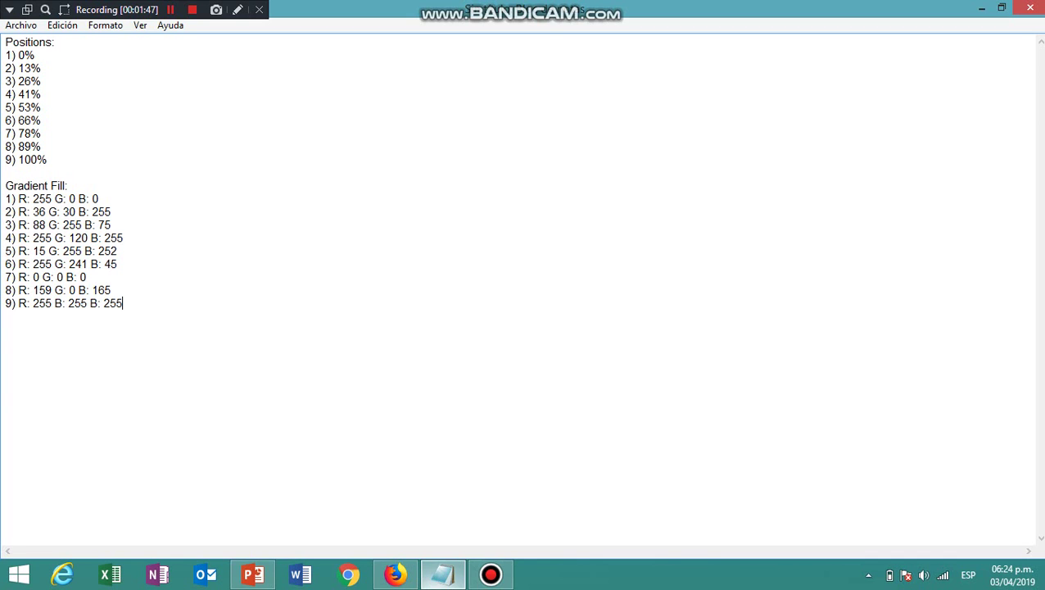
pyautogui.hotkey('alt', 'Tab')
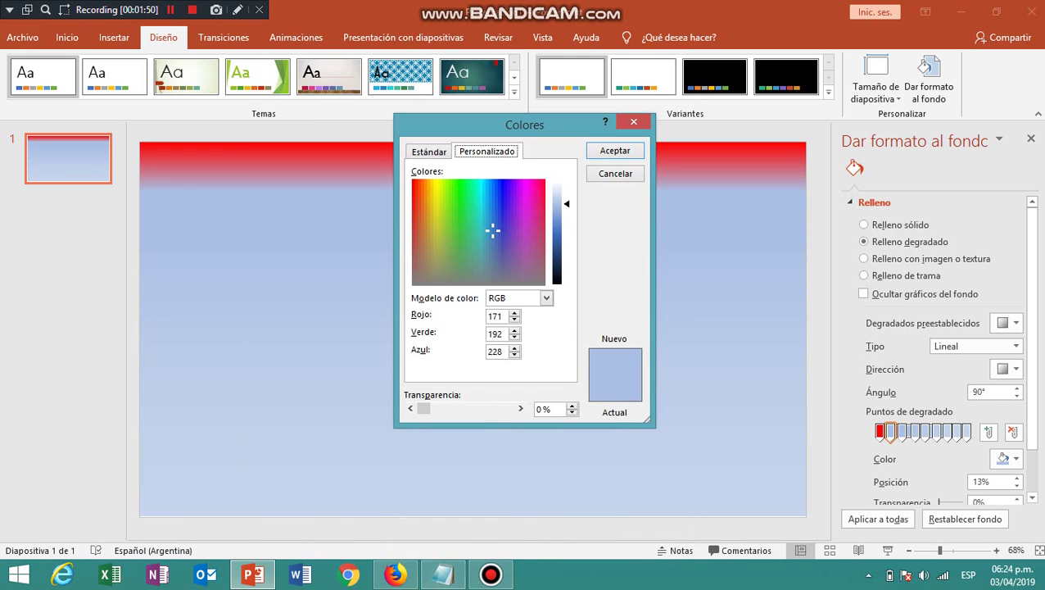
pyautogui.doubleClick(496, 315)
pyautogui.write('3')
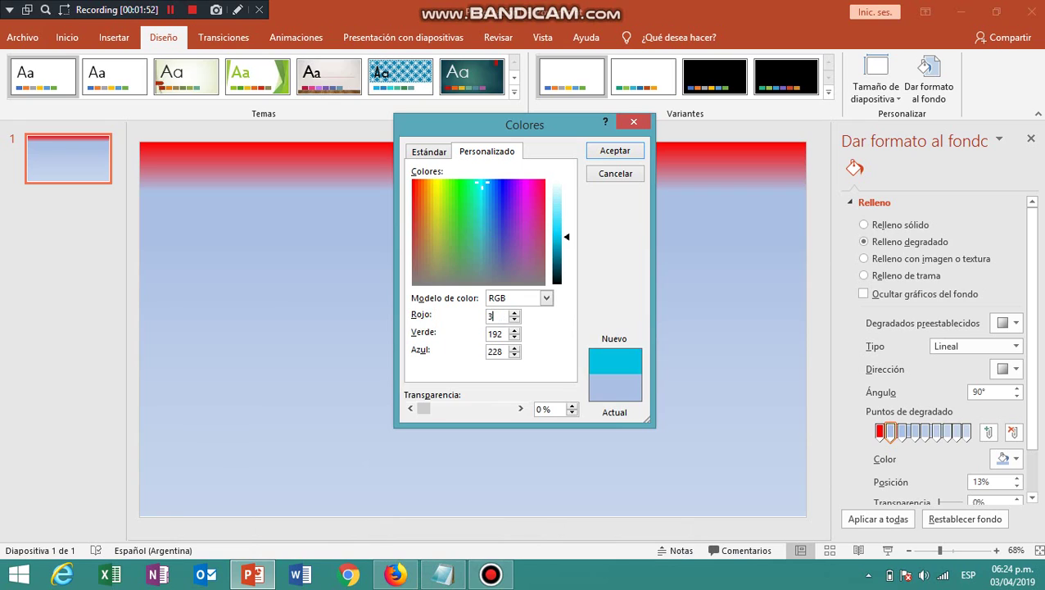
pyautogui.write('6')
pyautogui.doubleClick(500, 333)
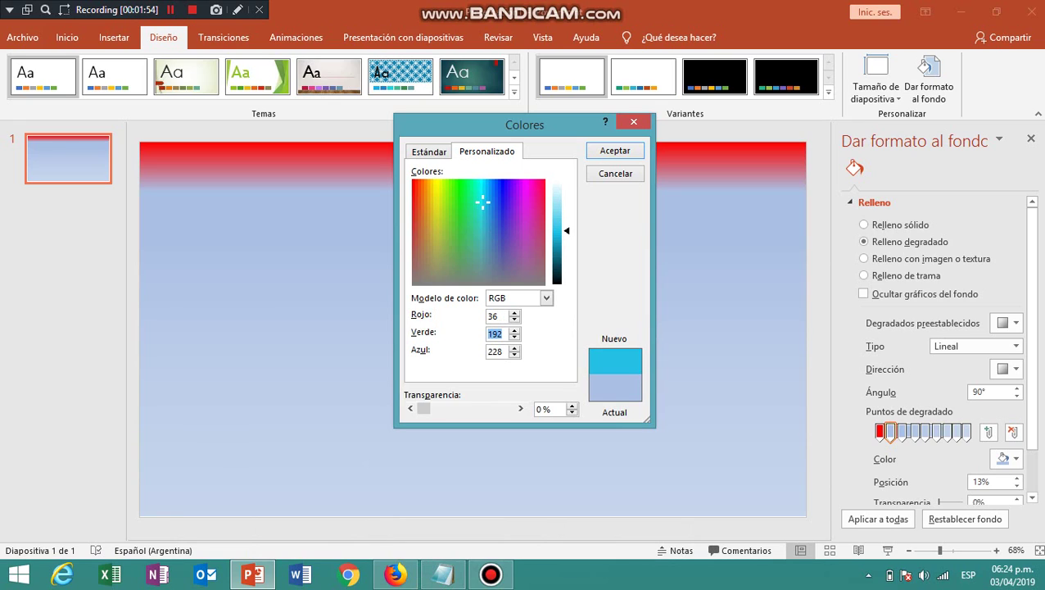
pyautogui.write('30')
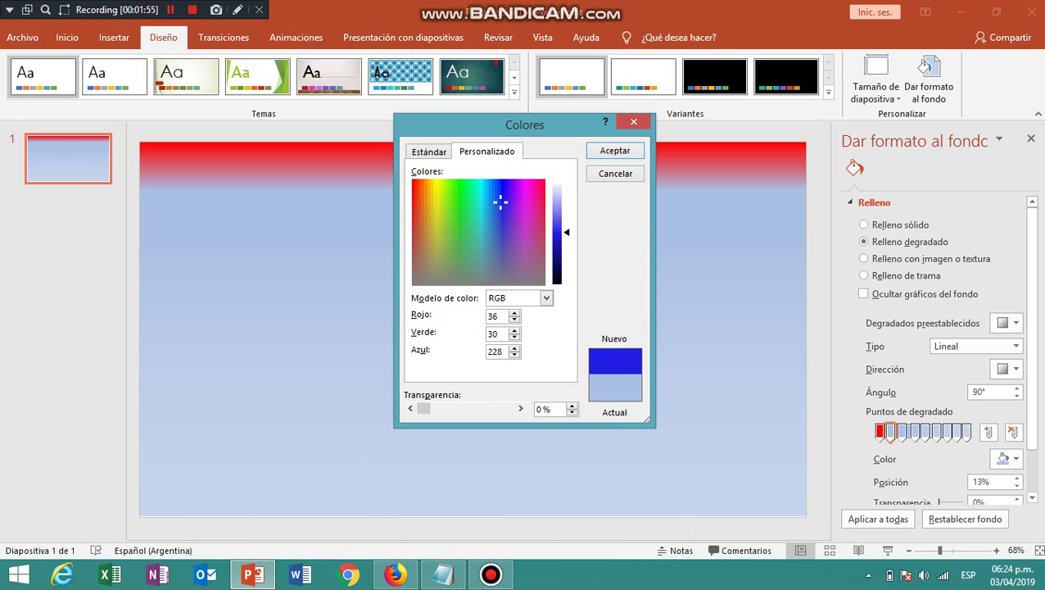
pyautogui.doubleClick(494, 350)
pyautogui.write('255')
pyautogui.press('Return')
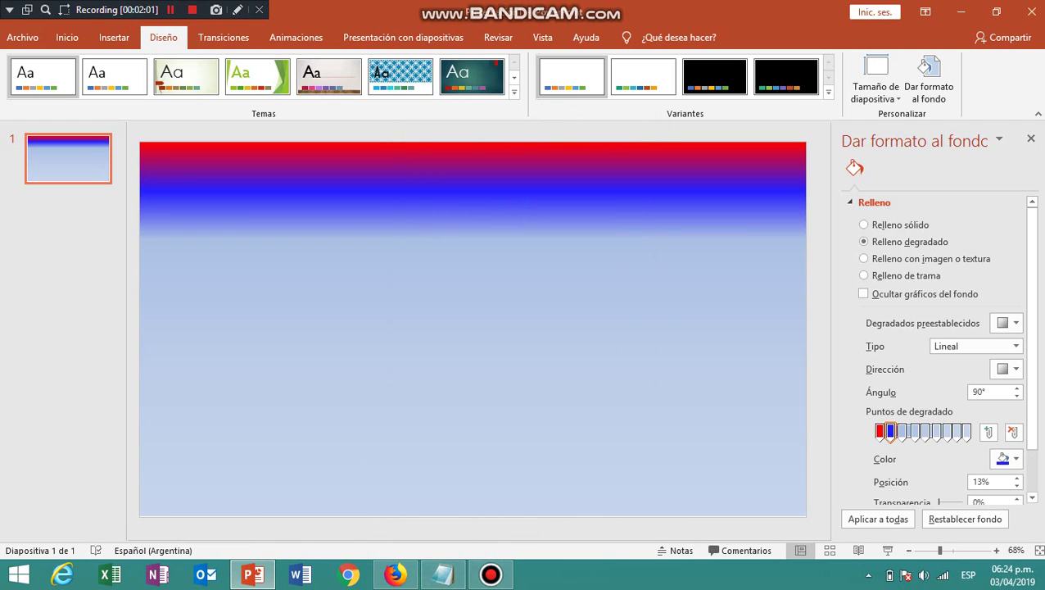
# Enter custom RGB 88, 255, 75 for the 26% gradient stop via More Colors
pyautogui.click(902, 431)
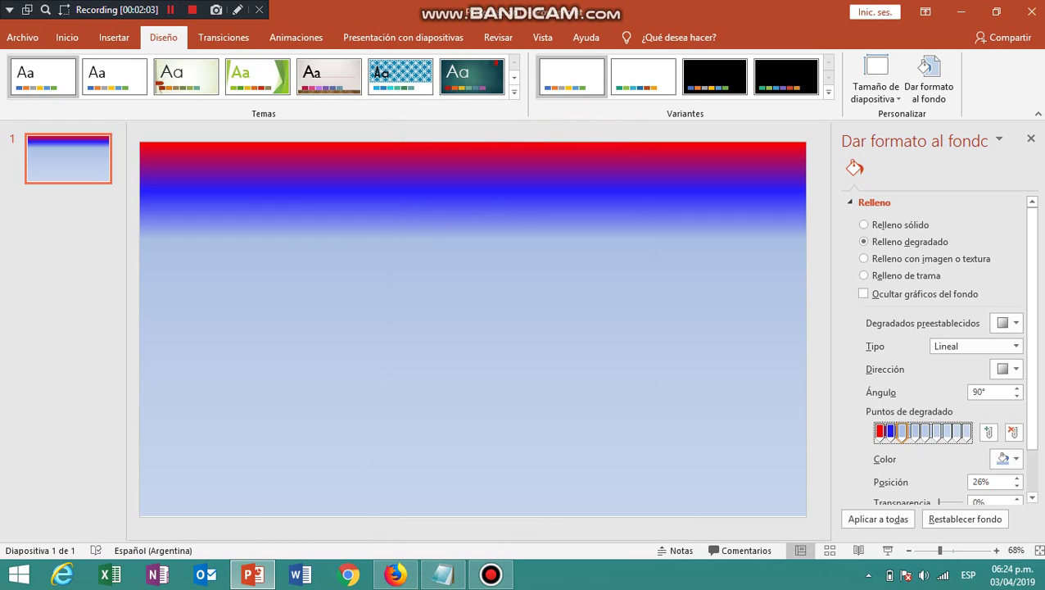
pyautogui.click(1007, 459)
pyautogui.click(958, 424)
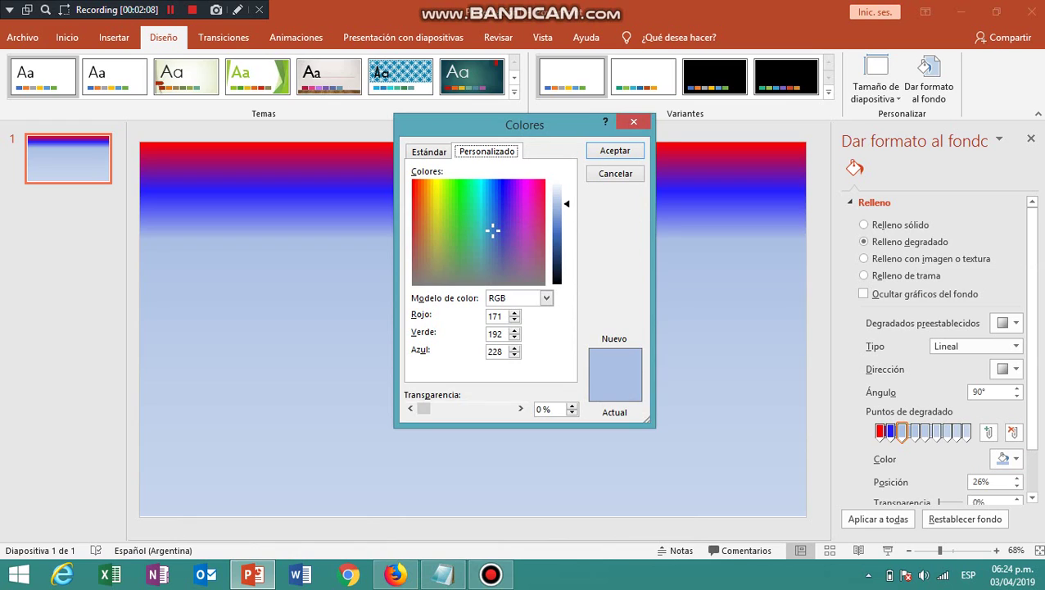
pyautogui.click(442, 574)
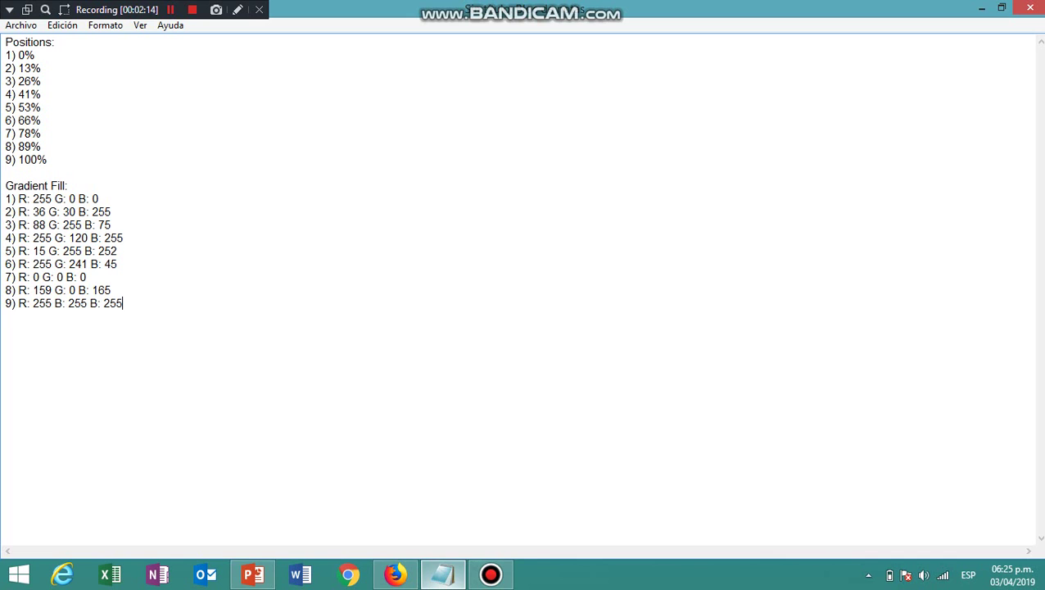
pyautogui.hotkey('alt', 'Tab')
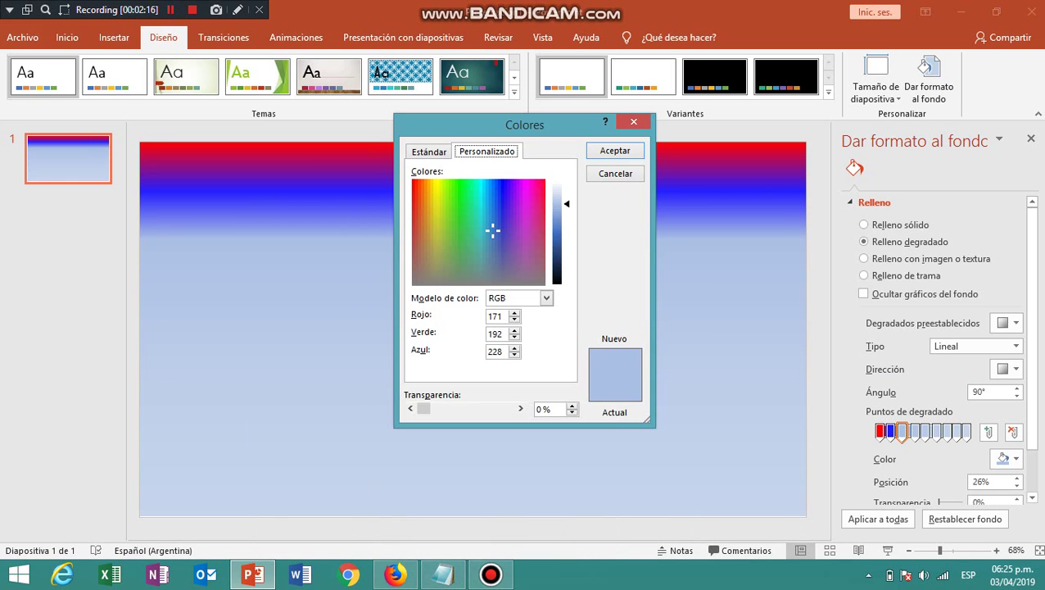
pyautogui.press('Tab')
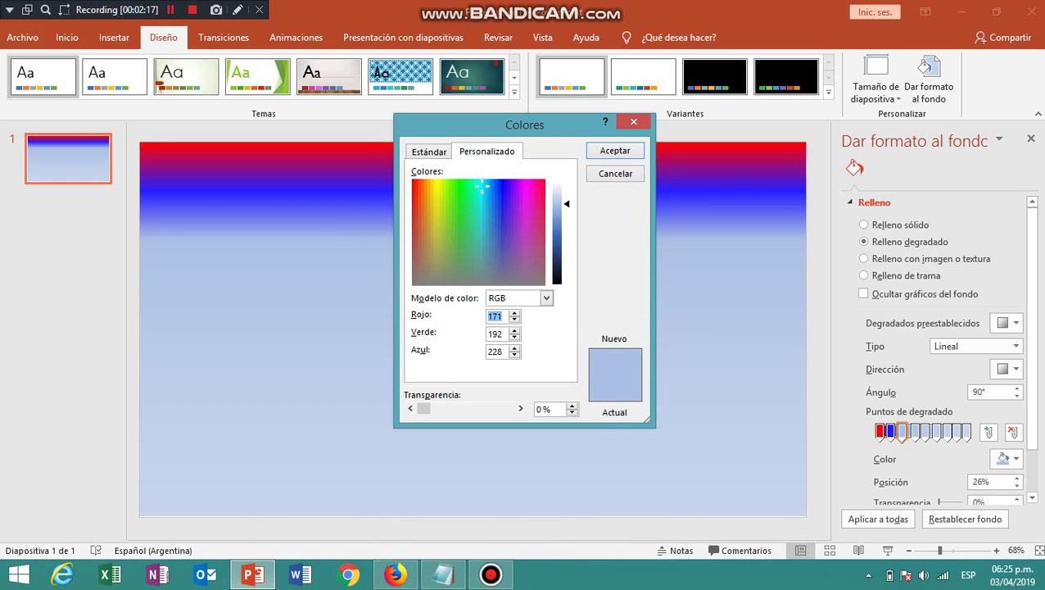
pyautogui.write('88')
pyautogui.press('Tab')
pyautogui.press('Tab')
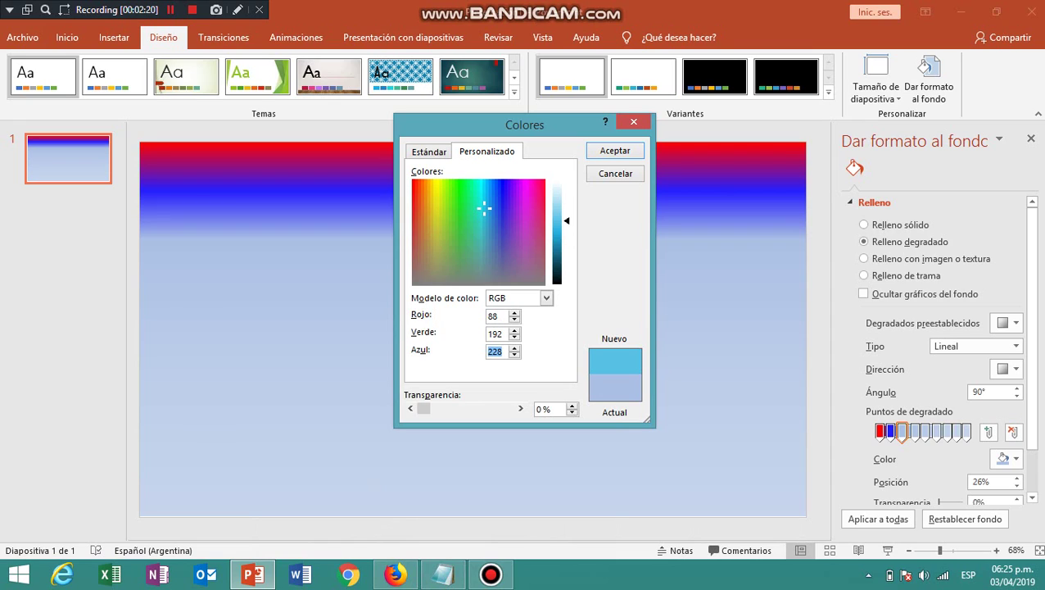
pyautogui.write('75')
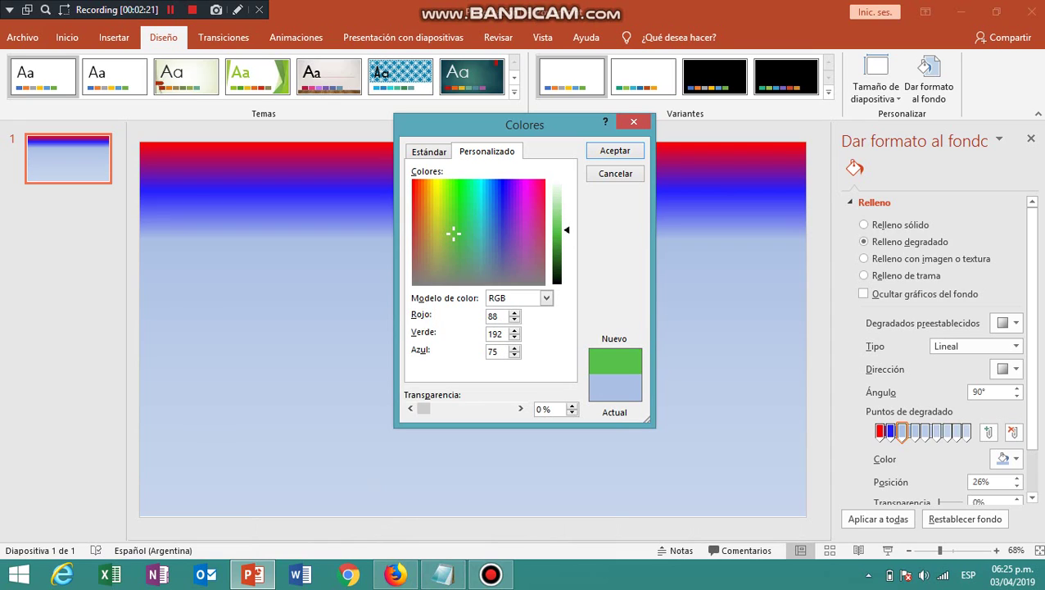
pyautogui.hotkey('shift', 'Tab')
pyautogui.write('255')
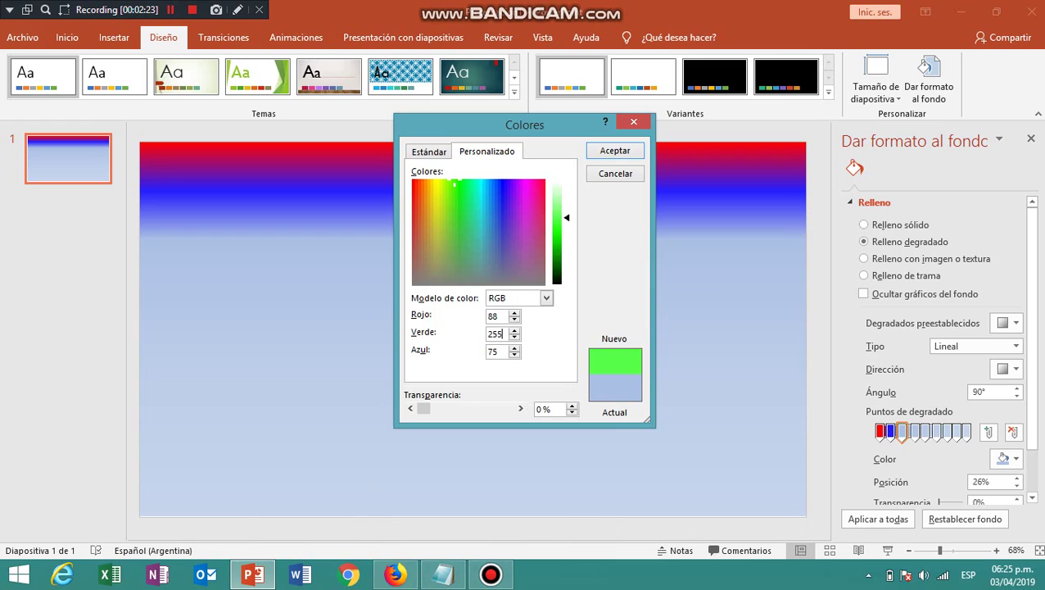
pyautogui.press('Return')
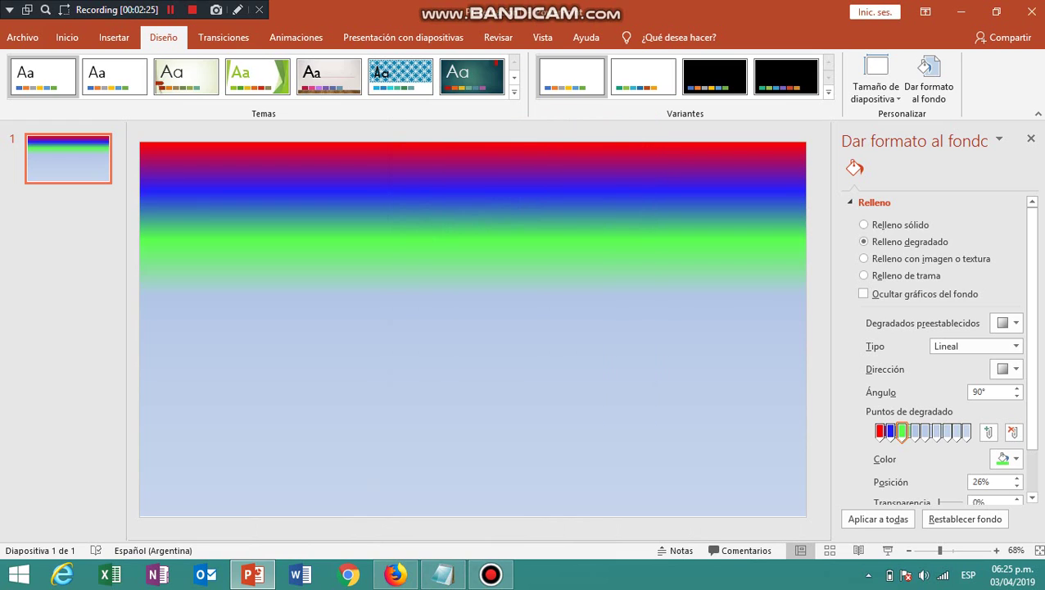
# Enter custom RGB 255, 120, 255 for the 41% gradient stop via More Colors
pyautogui.click(914, 431)
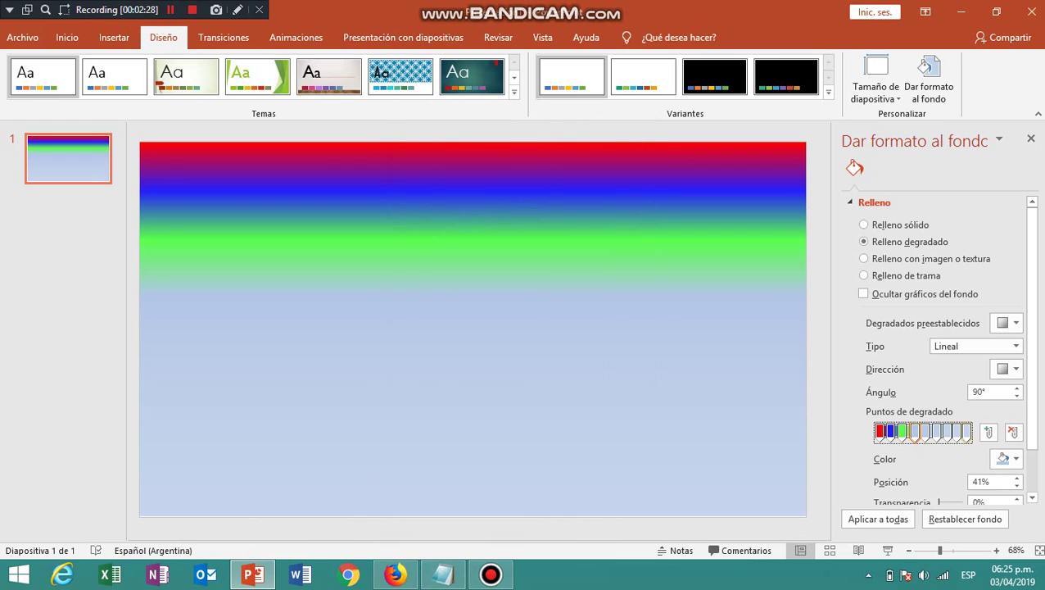
pyautogui.click(1016, 459)
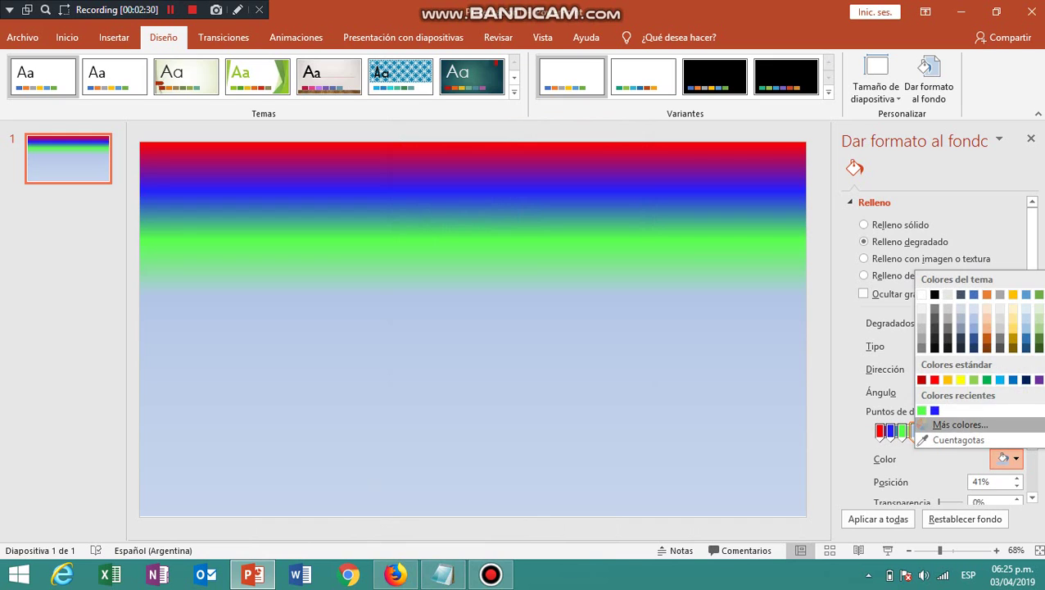
pyautogui.click(956, 423)
pyautogui.click(442, 574)
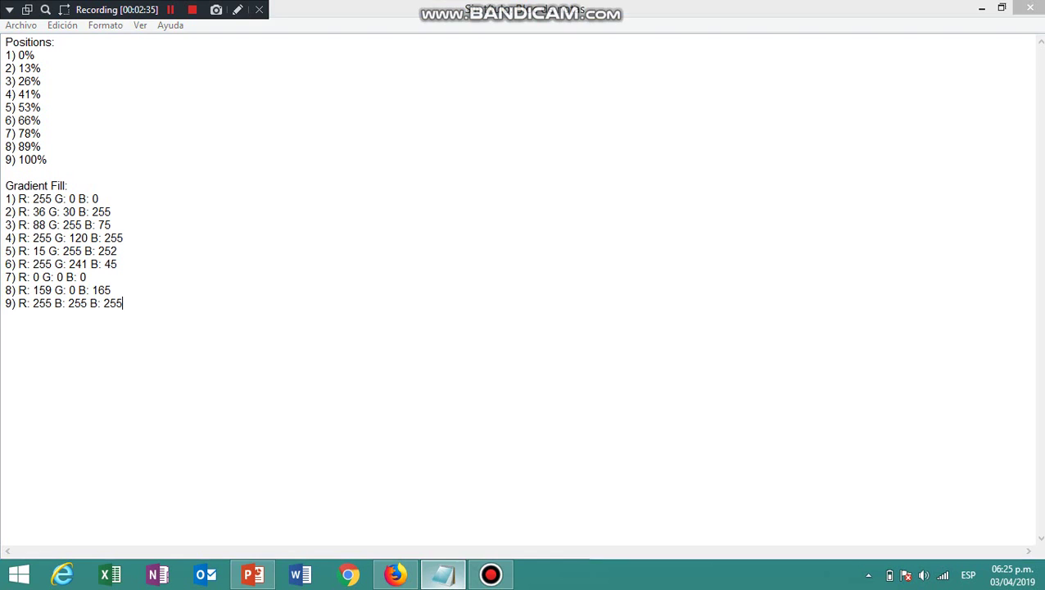
pyautogui.hotkey('alt', 'Tab')
pyautogui.doubleClick(495, 333)
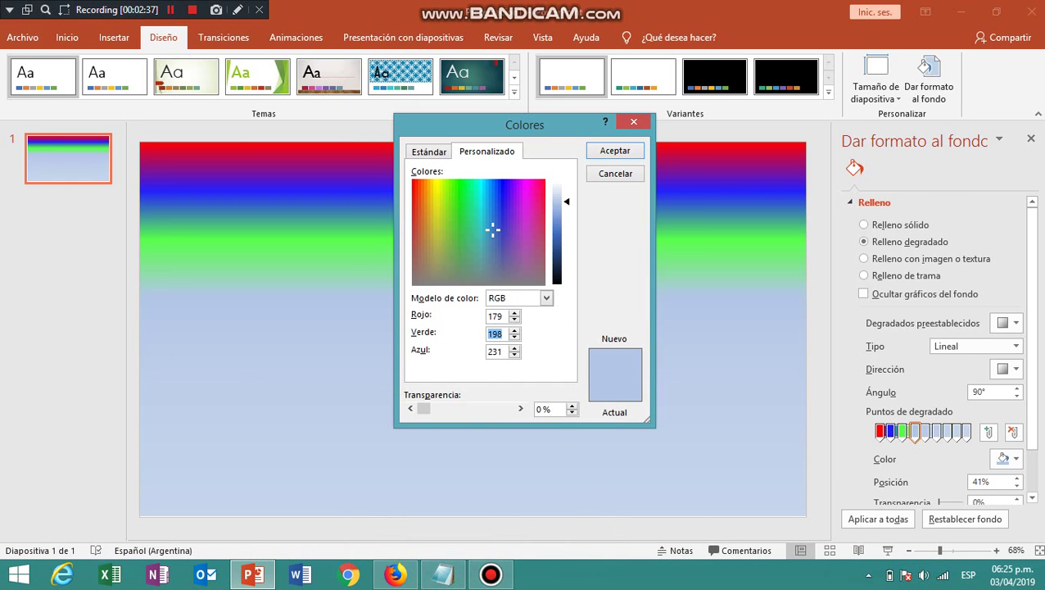
pyautogui.write('120')
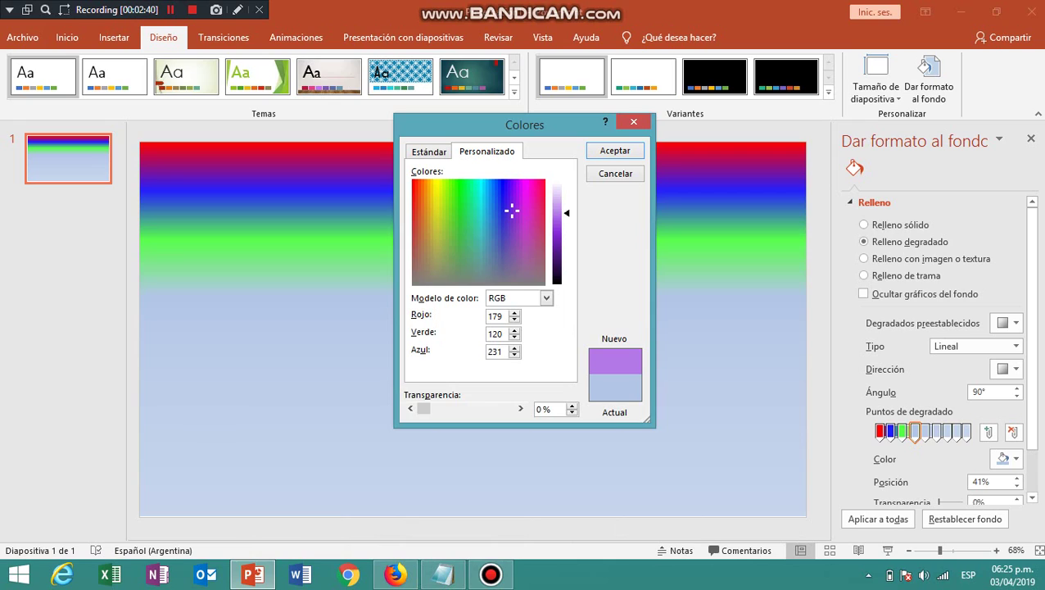
pyautogui.doubleClick(495, 315)
pyautogui.write('255')
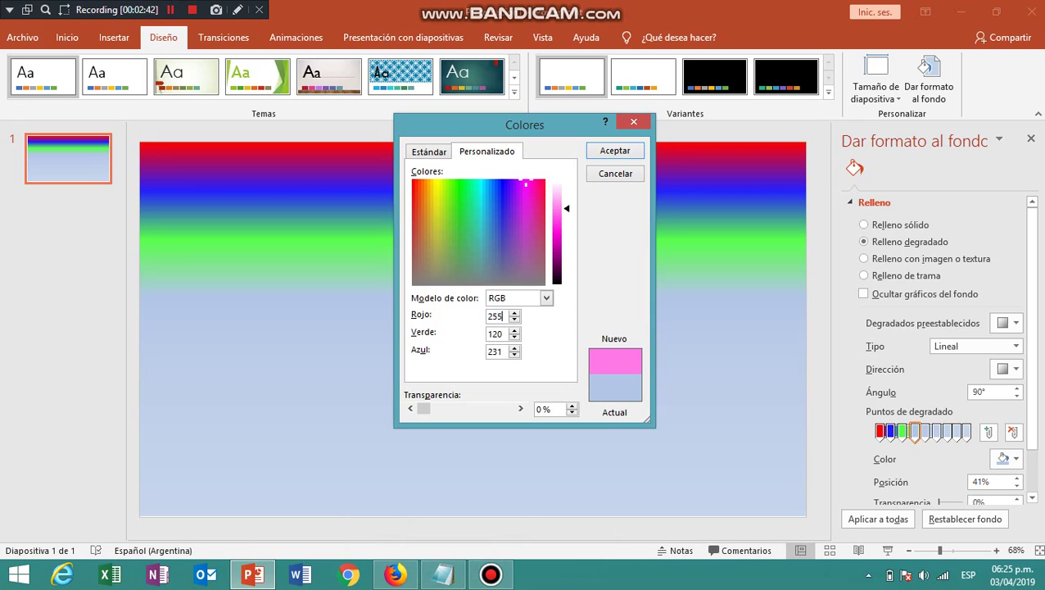
pyautogui.doubleClick(494, 351)
pyautogui.write('255')
pyautogui.press('Return')
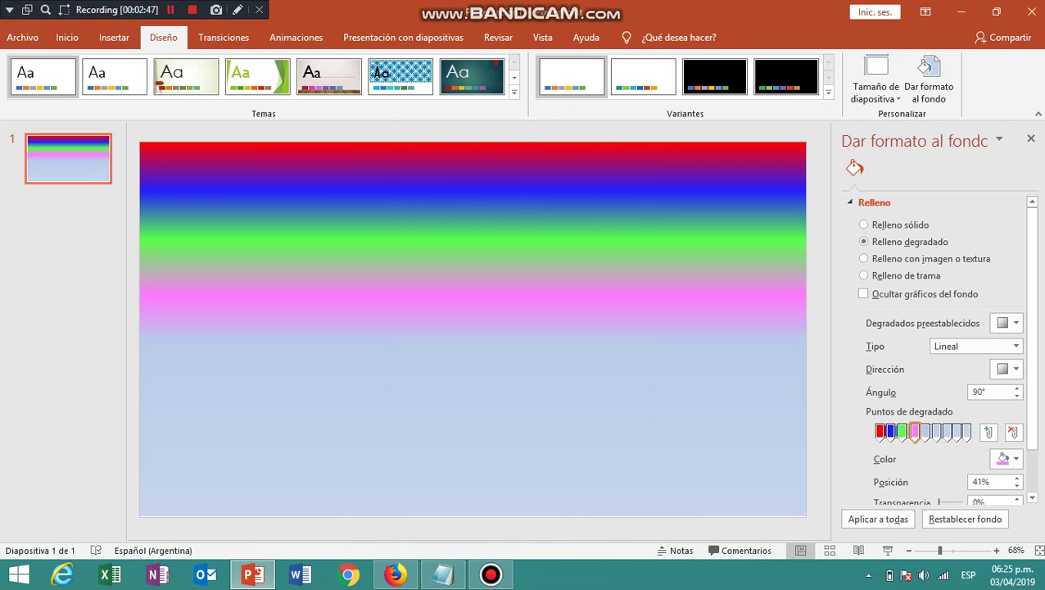
# Apply custom RGB 15, 255, 252 to the 53% gradient stop, checking the noted values
pyautogui.click(926, 431)
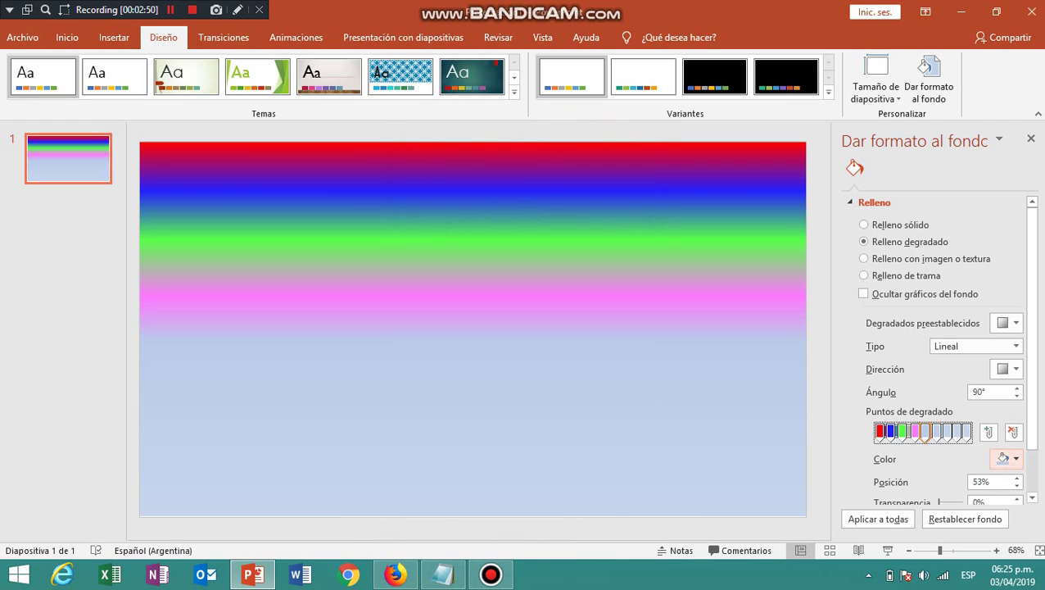
pyautogui.click(1004, 459)
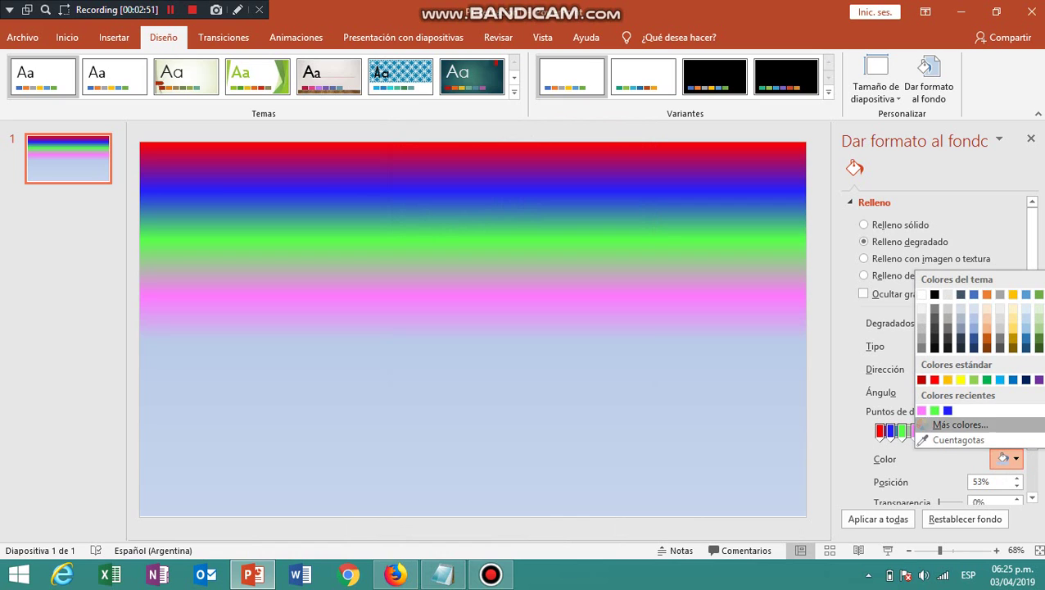
pyautogui.click(950, 422)
pyautogui.hotkey('alt', 'Tab')
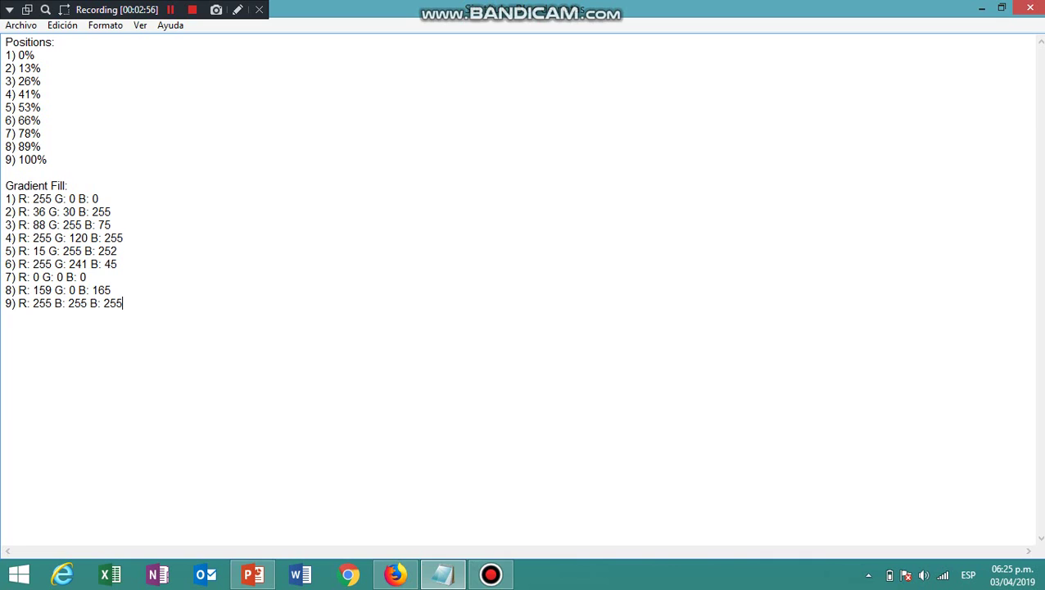
pyautogui.hotkey('alt', 'Tab')
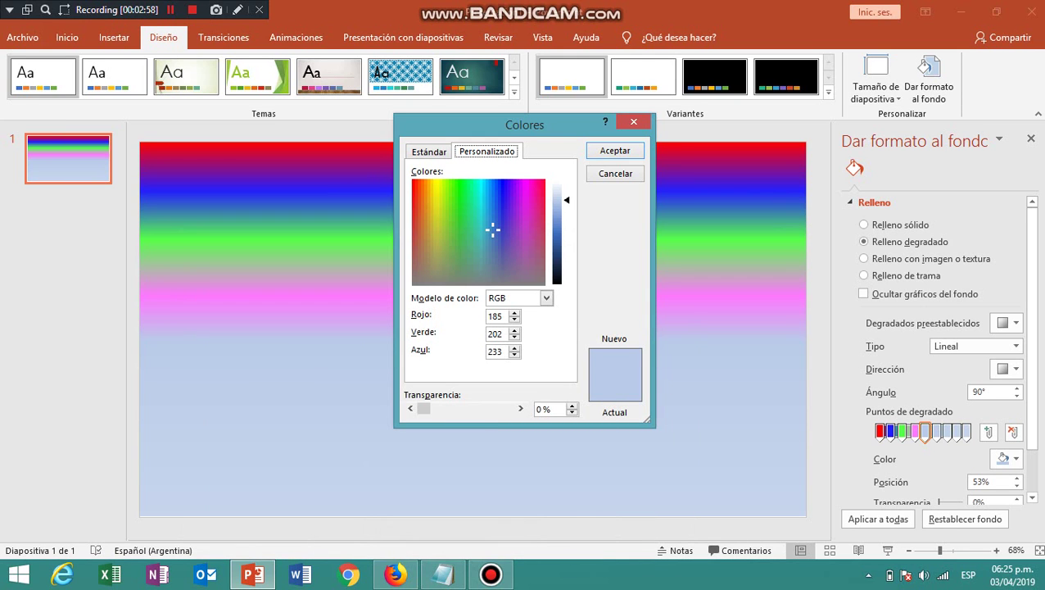
pyautogui.hotkey('shift', 'Home')
pyautogui.write('25')
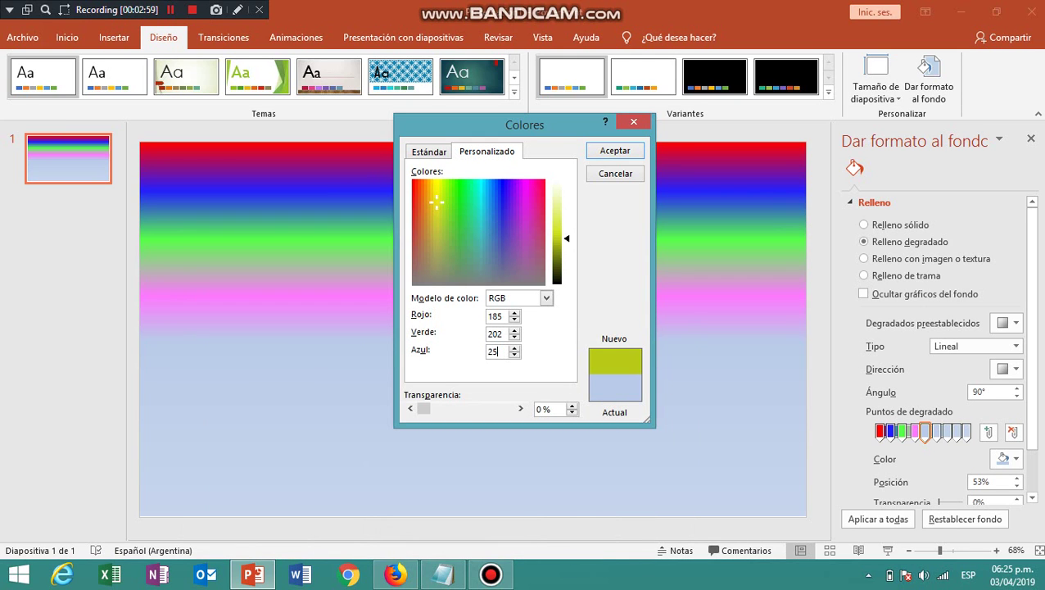
pyautogui.write('2')
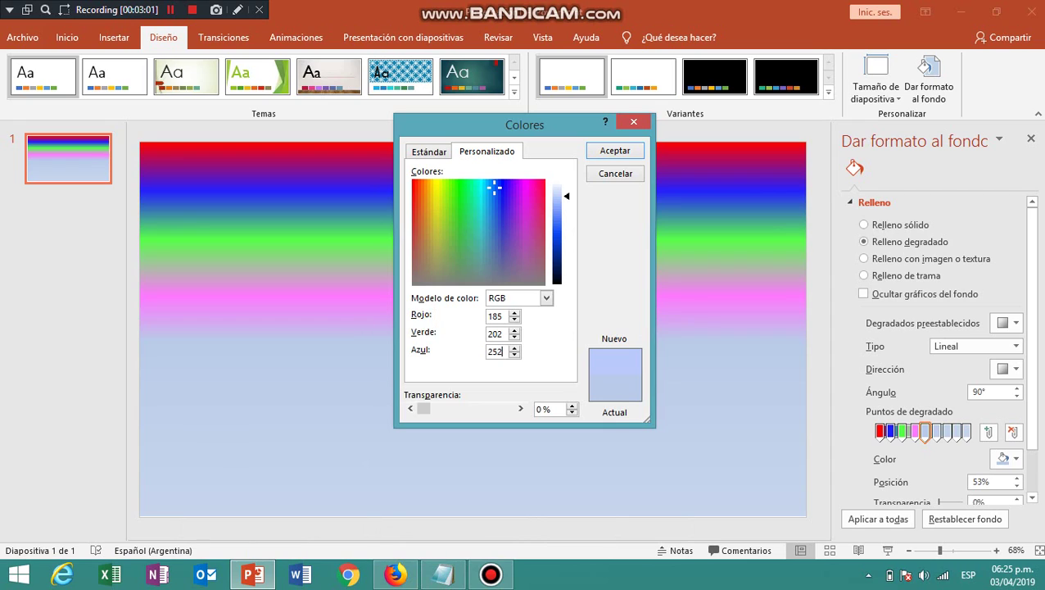
pyautogui.hotkey('shift', 'Home')
pyautogui.write('15')
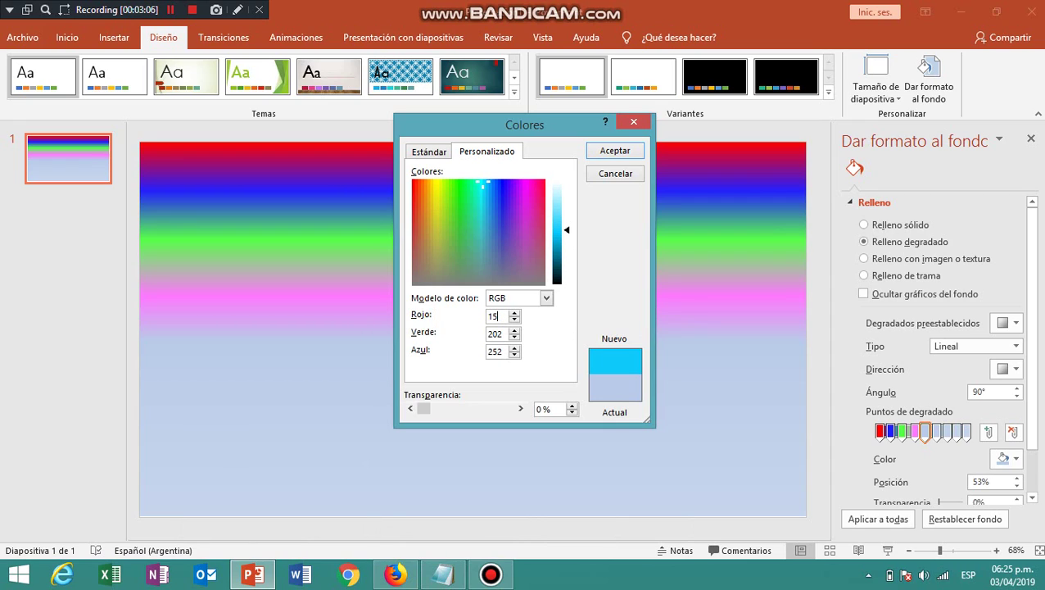
pyautogui.click(495, 333)
pyautogui.write('255')
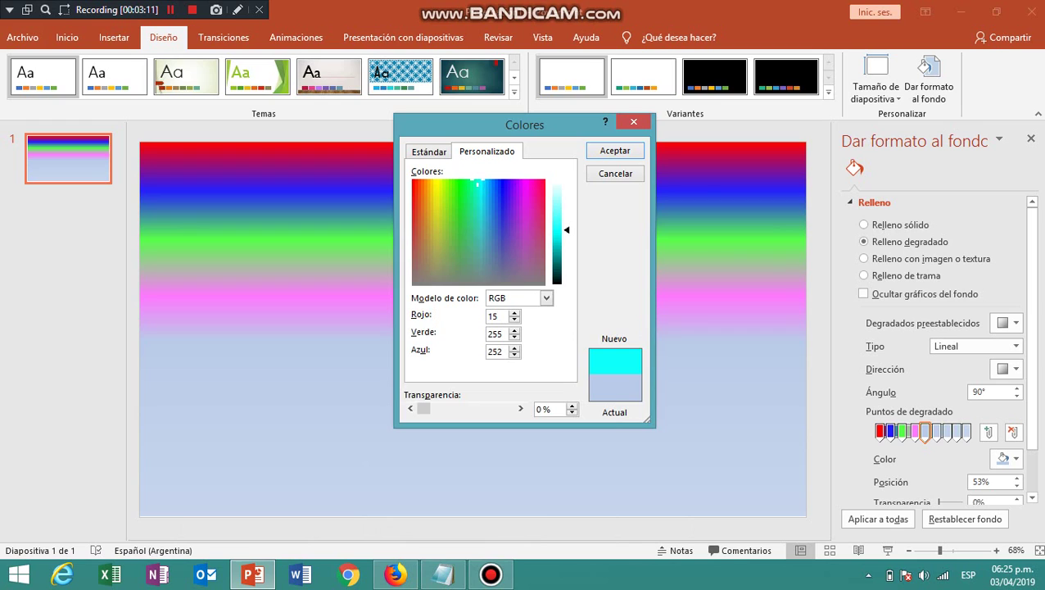
pyautogui.press('Return')
pyautogui.click(443, 574)
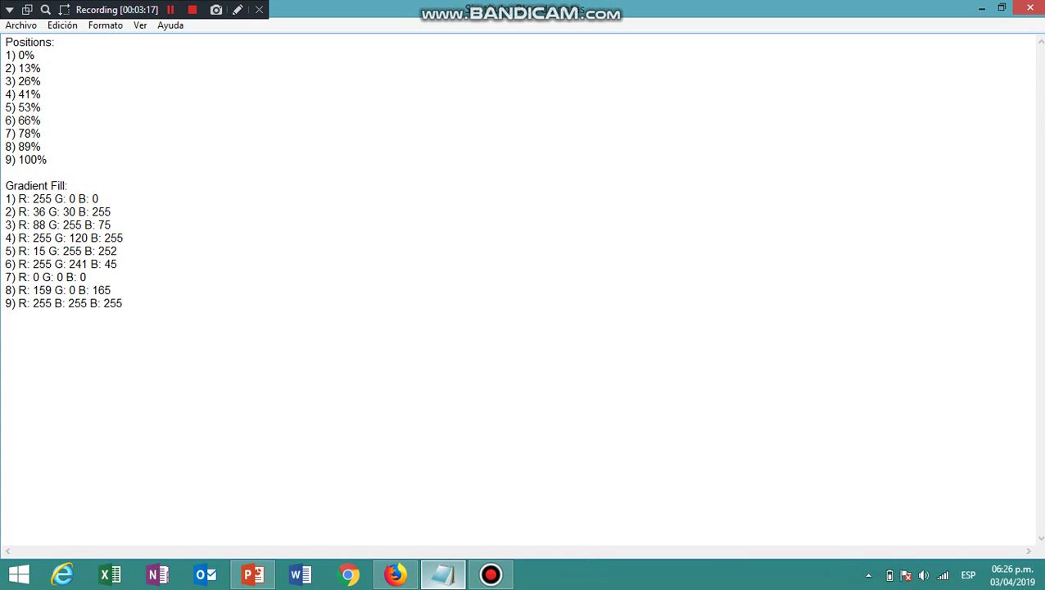
pyautogui.hotkey('alt', 'Tab')
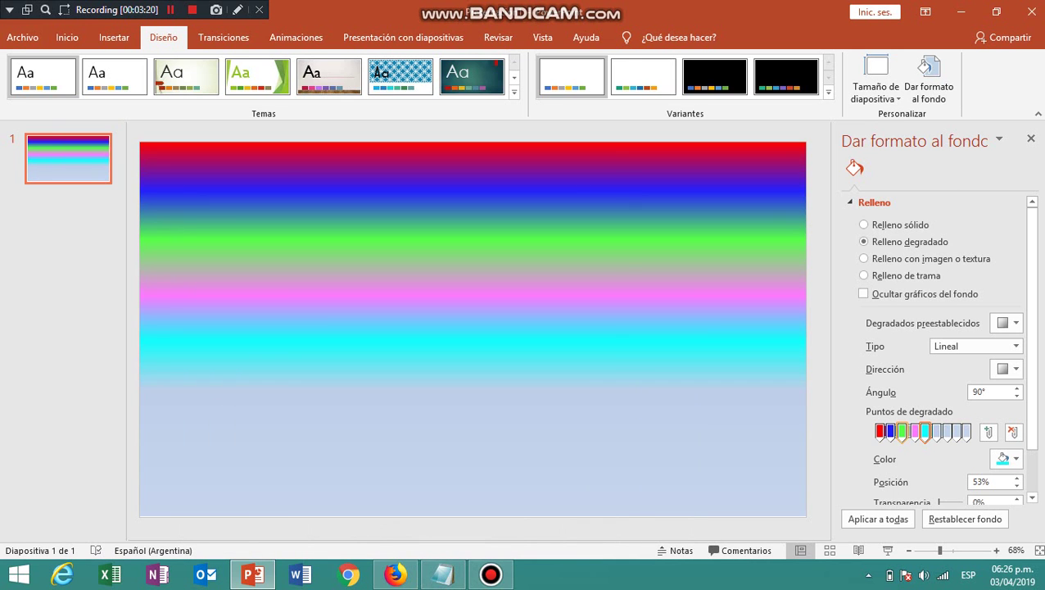
# Enter custom RGB 255, 241, 45 for the 66% gradient stop
pyautogui.click(936, 431)
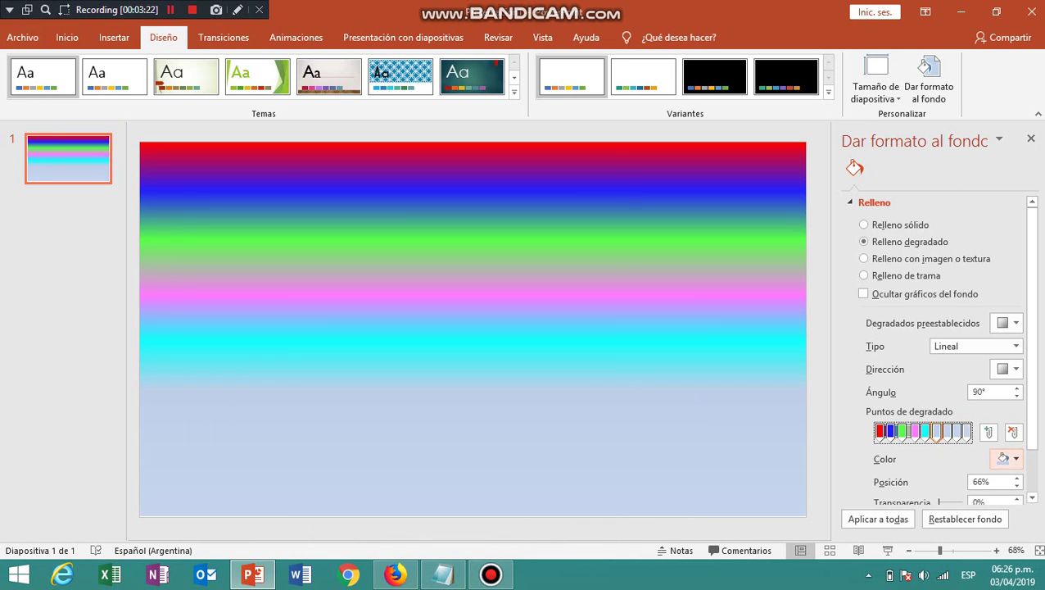
pyautogui.click(1006, 459)
pyautogui.click(954, 424)
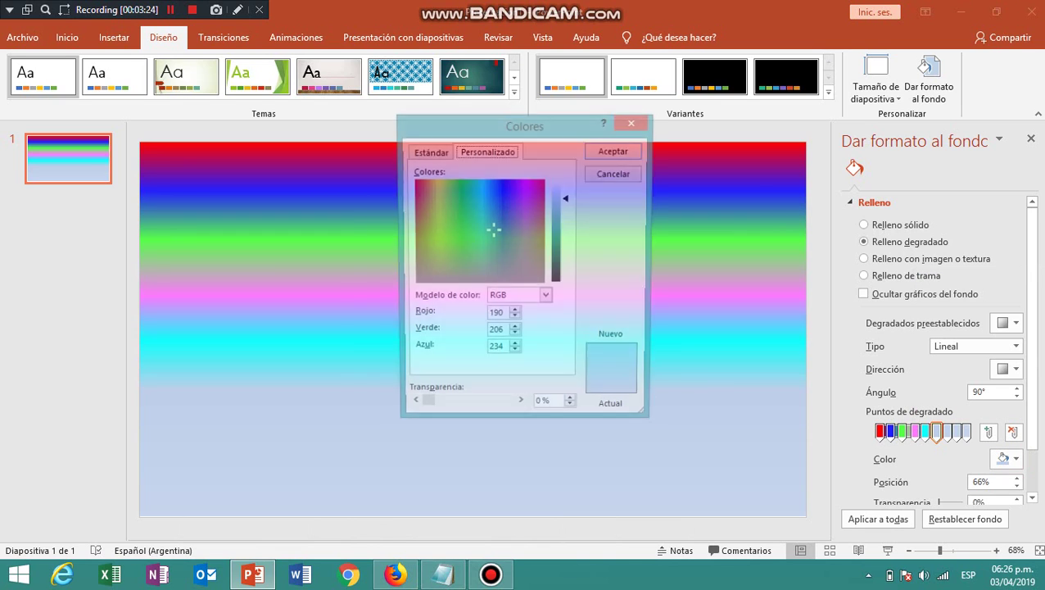
pyautogui.press('Tab')
pyautogui.press('Tab')
pyautogui.press('Tab')
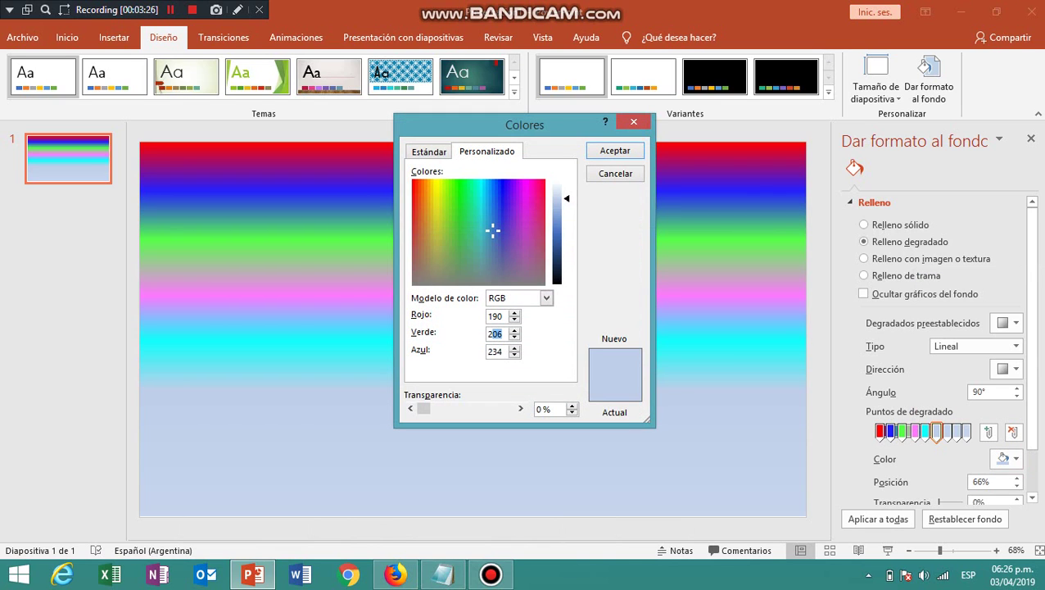
pyautogui.write('241')
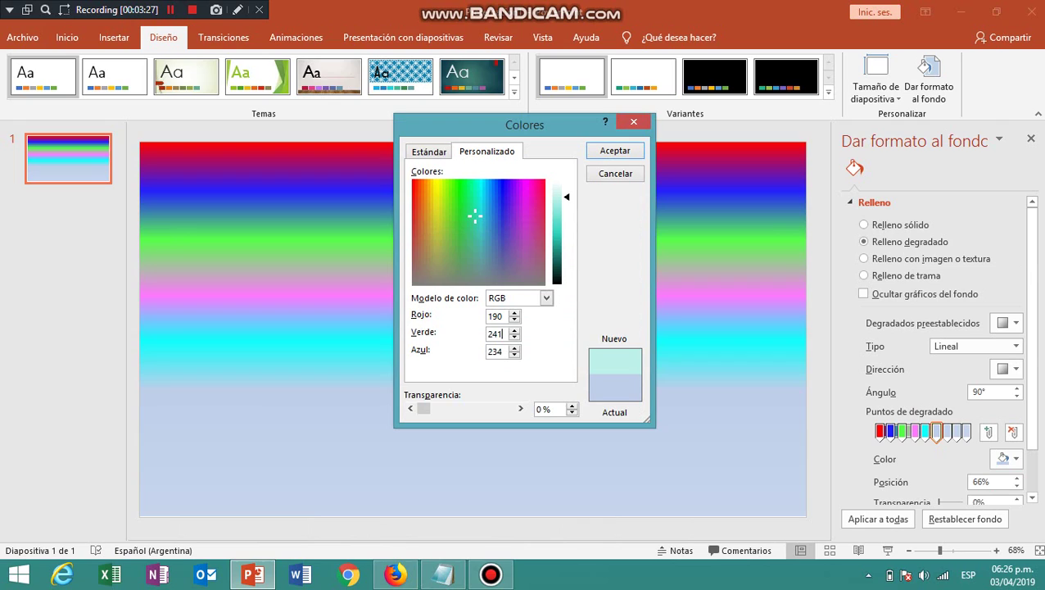
pyautogui.press('Tab')
pyautogui.write('45')
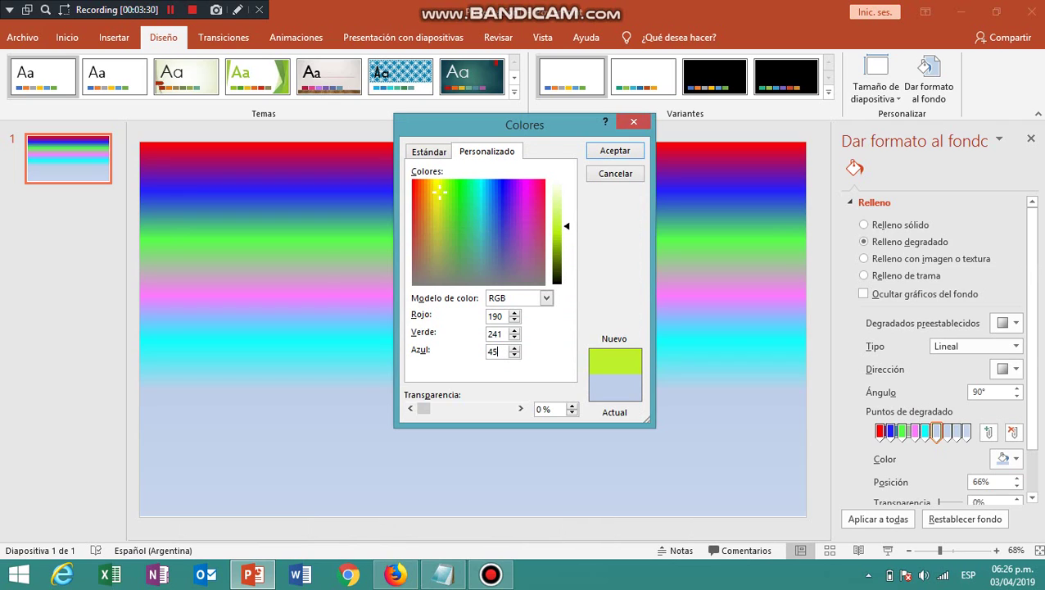
pyautogui.click(494, 315)
pyautogui.write('2')
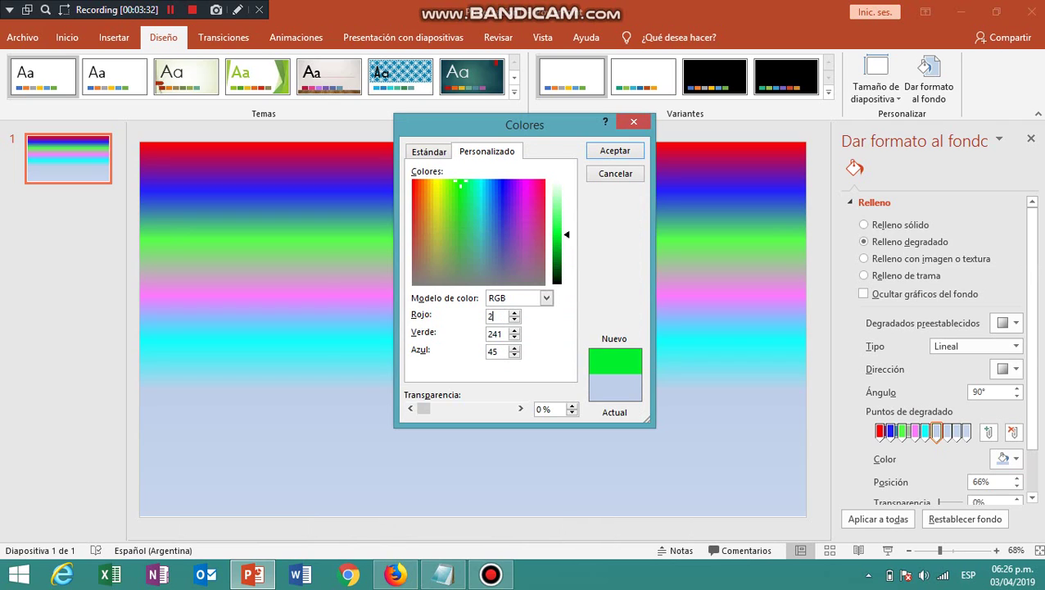
pyautogui.write('55')
pyautogui.press('Return')
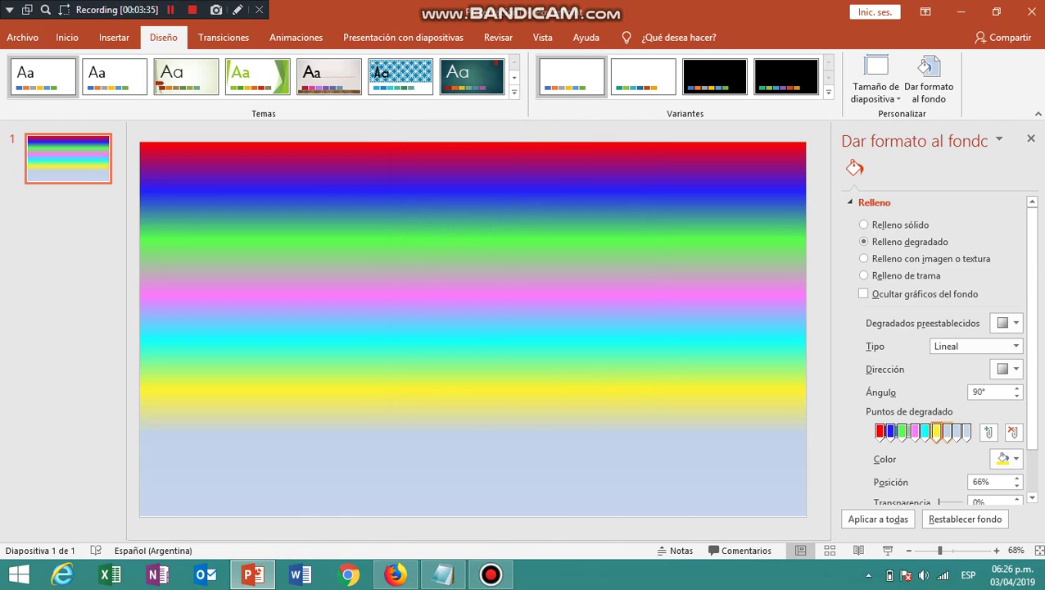
pyautogui.moveTo(937, 431); pyautogui.dragTo(950, 431)
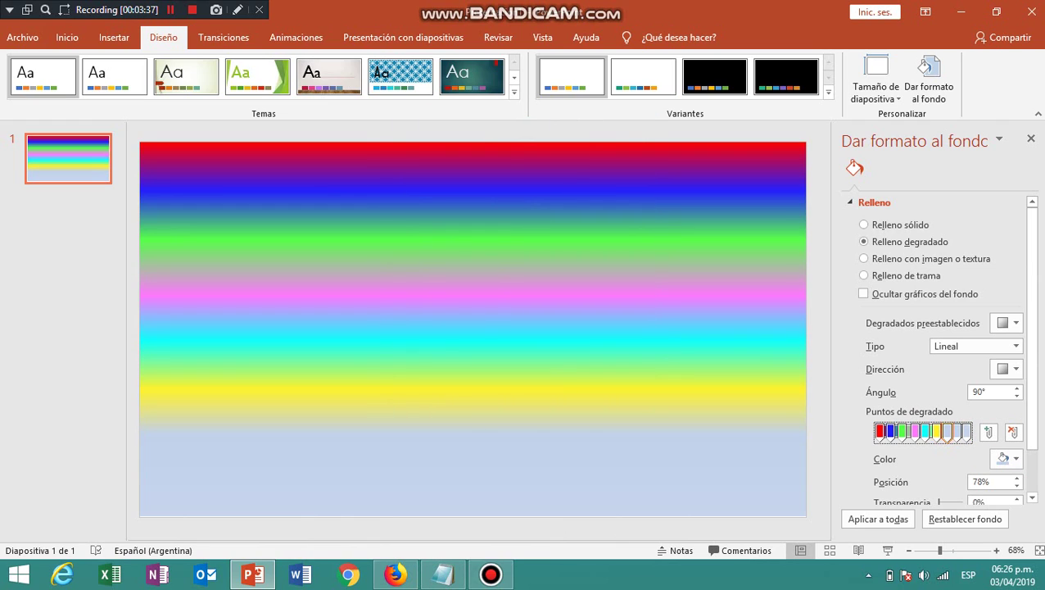
# Pick black from the palette for the 78% stop and custom RGB 159, 0, 165 for the 89% stop
pyautogui.click(1009, 459)
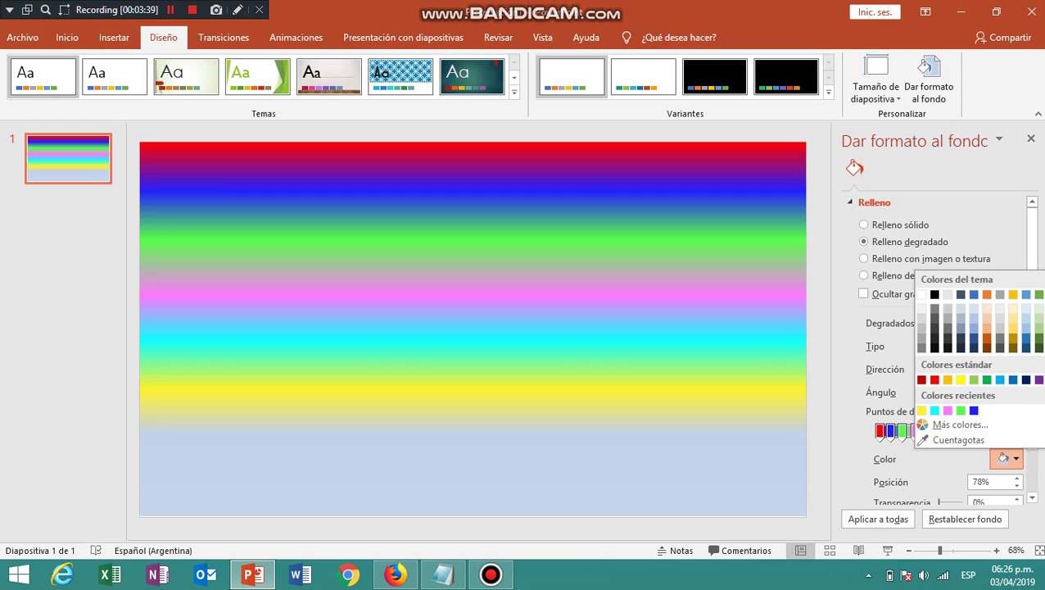
pyautogui.click(935, 294)
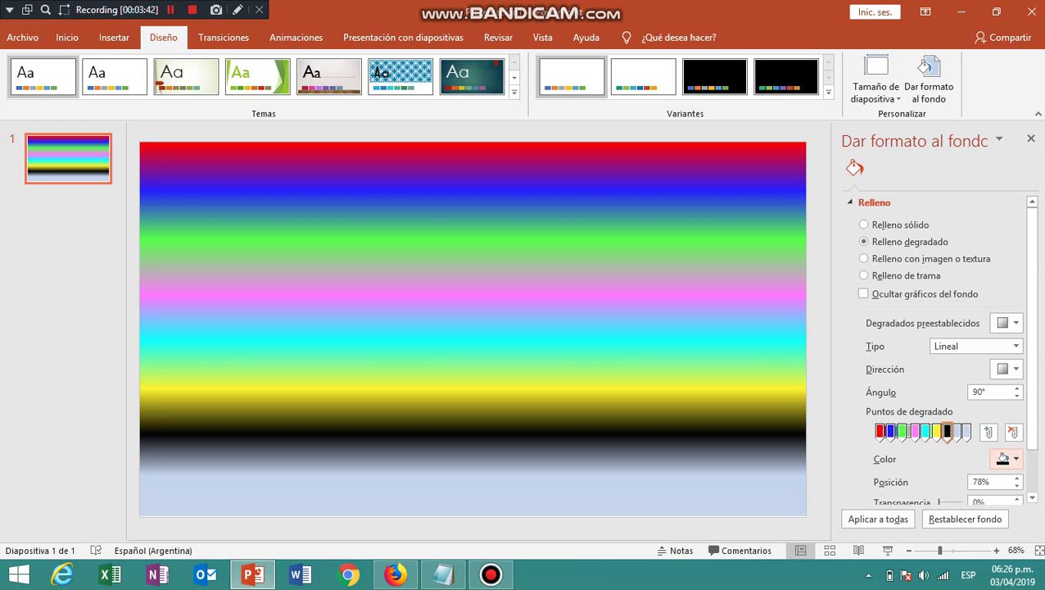
pyautogui.click(956, 431)
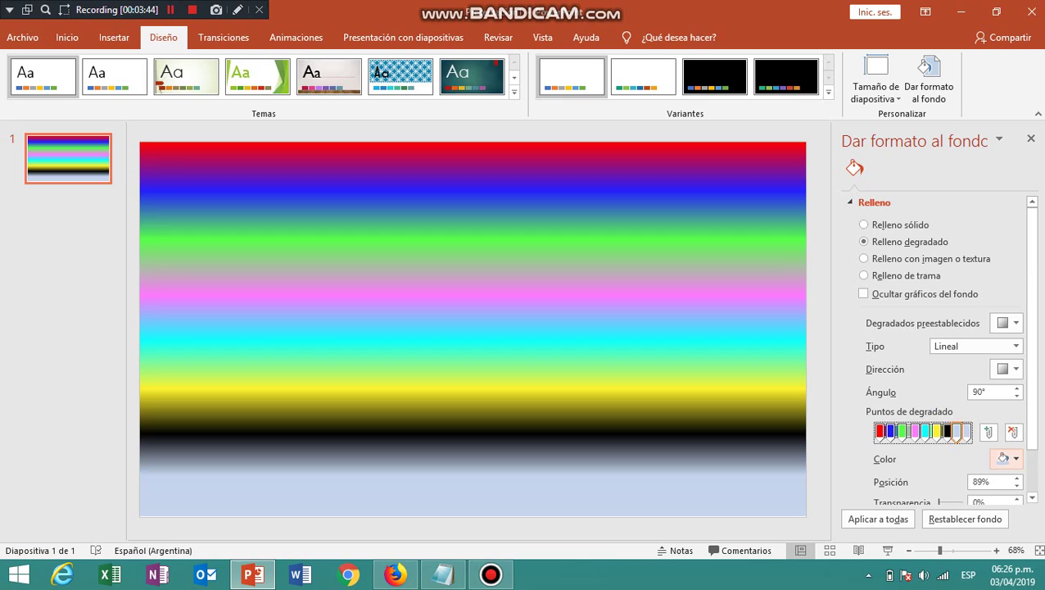
pyautogui.click(1006, 458)
pyautogui.click(950, 424)
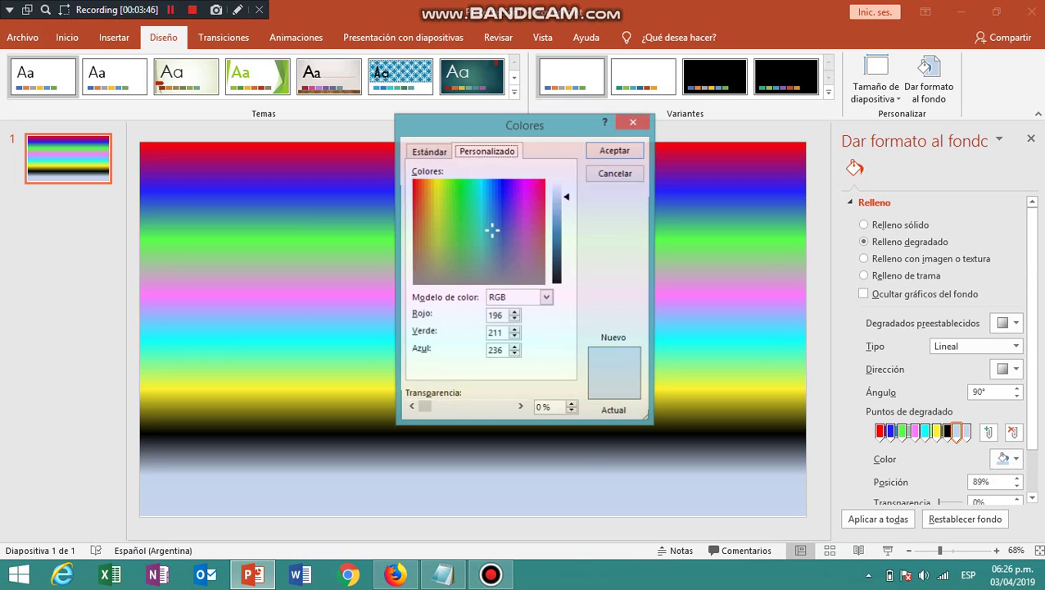
pyautogui.hotkey('alt', 'Tab')
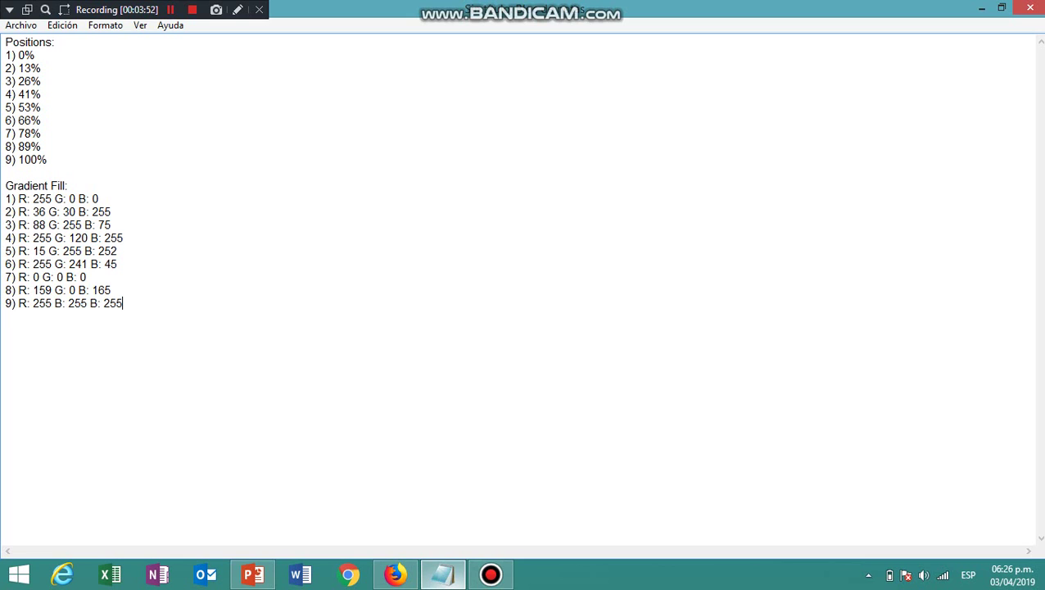
pyautogui.hotkey('alt', 'Tab')
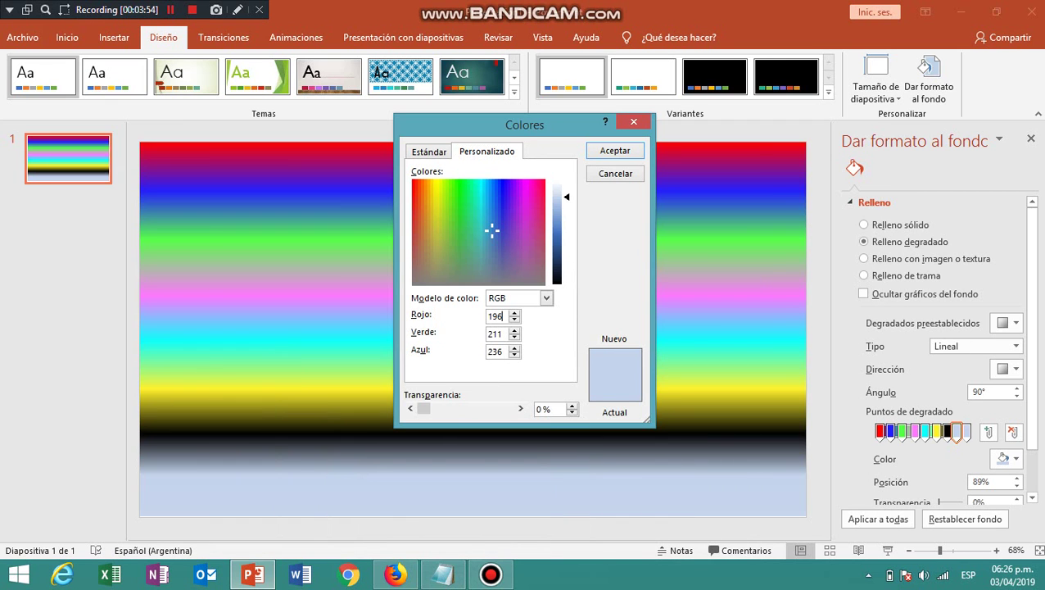
pyautogui.doubleClick(495, 316)
pyautogui.write('159')
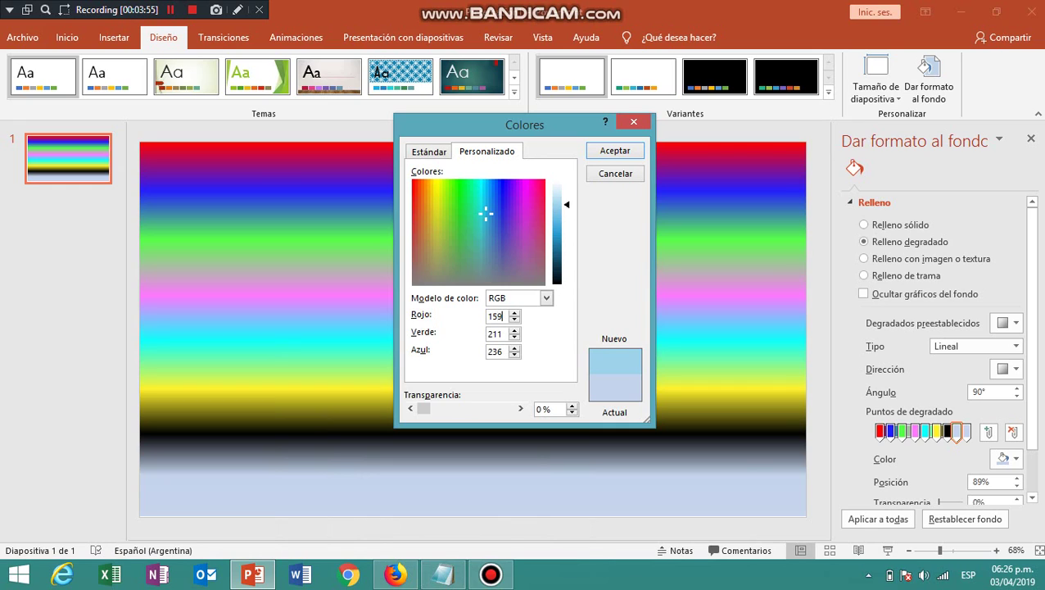
pyautogui.doubleClick(496, 351)
pyautogui.write('165')
pyautogui.doubleClick(496, 333)
pyautogui.write('0')
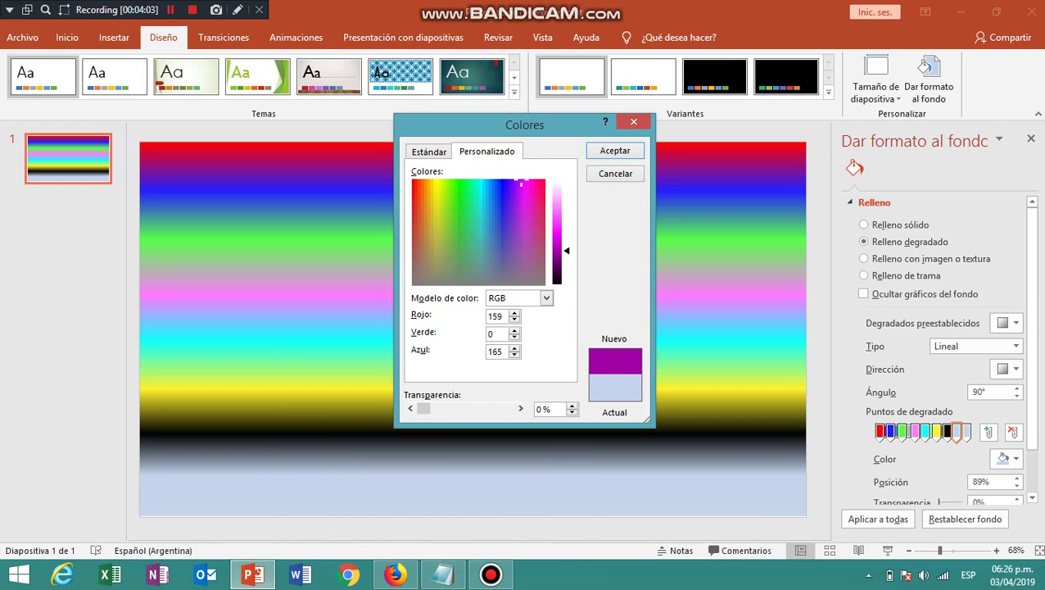
pyautogui.press('Return')
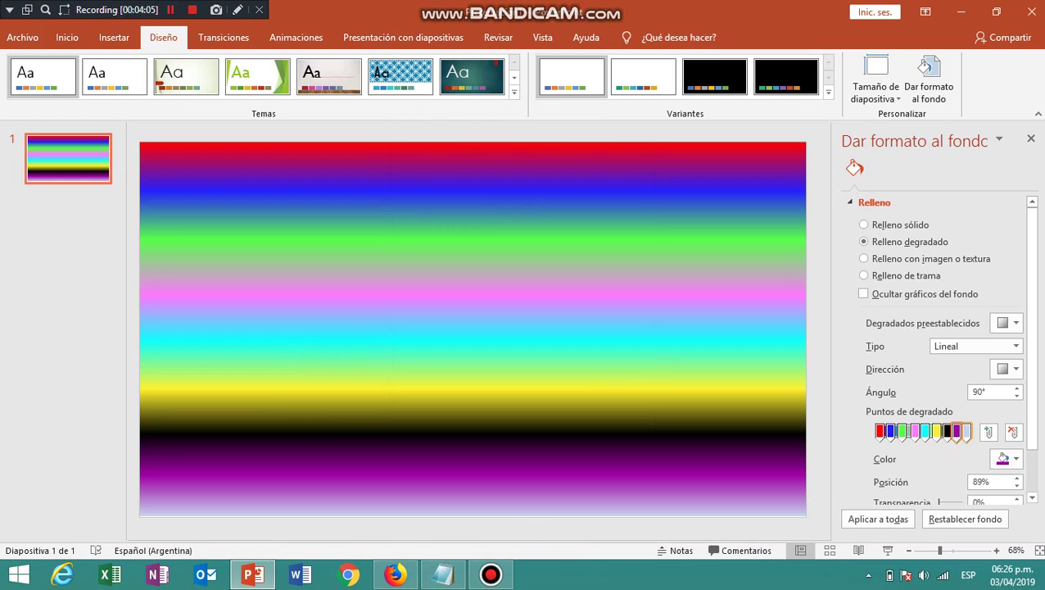
pyautogui.click(967, 431)
# Choose white from the colour palette for the 100% gradient stop
pyautogui.click(1014, 459)
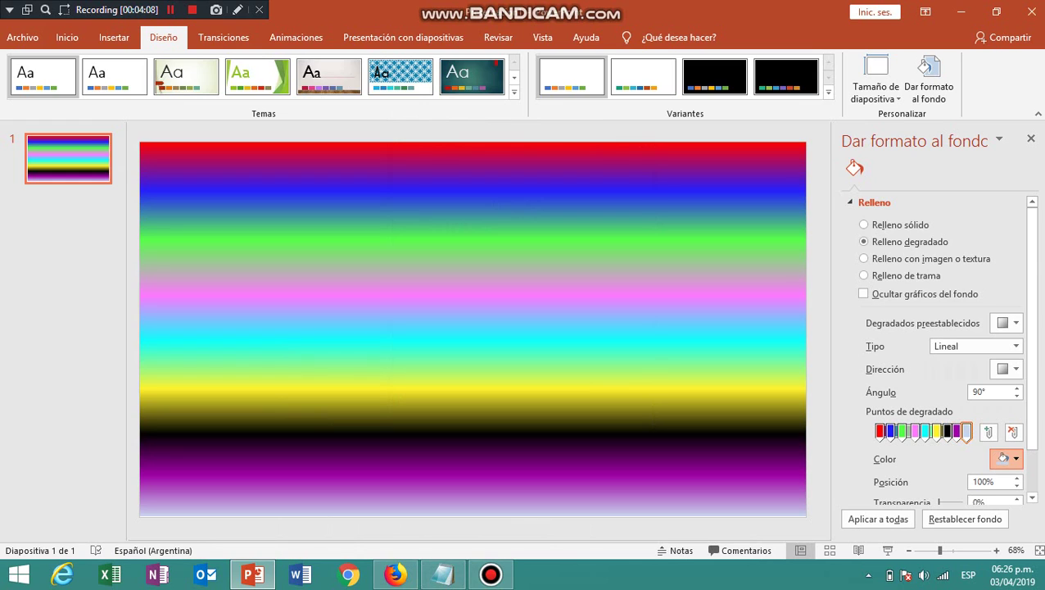
pyautogui.click(922, 294)
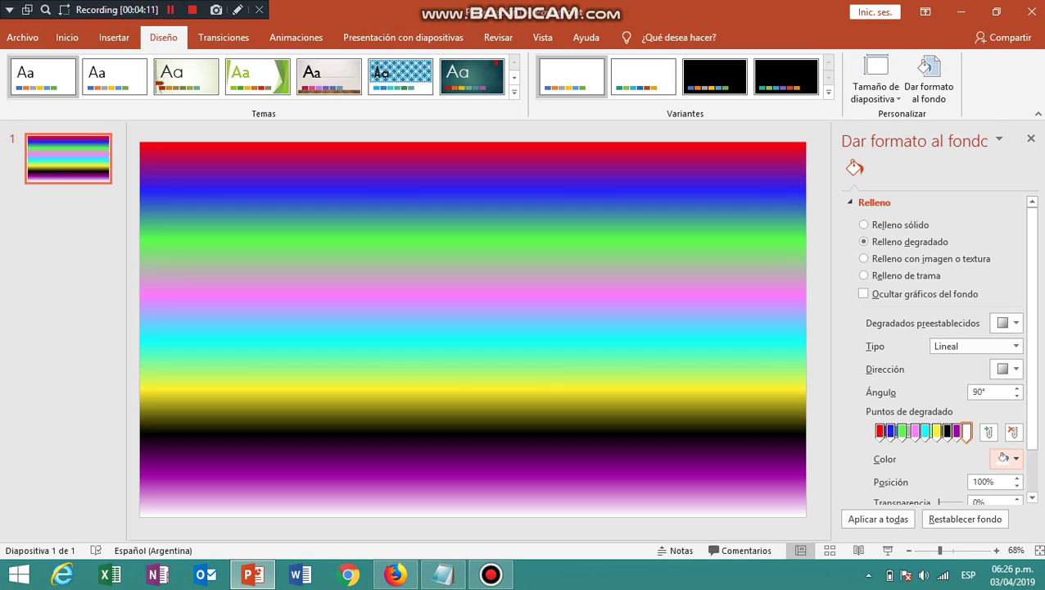
pyautogui.click(237, 10)
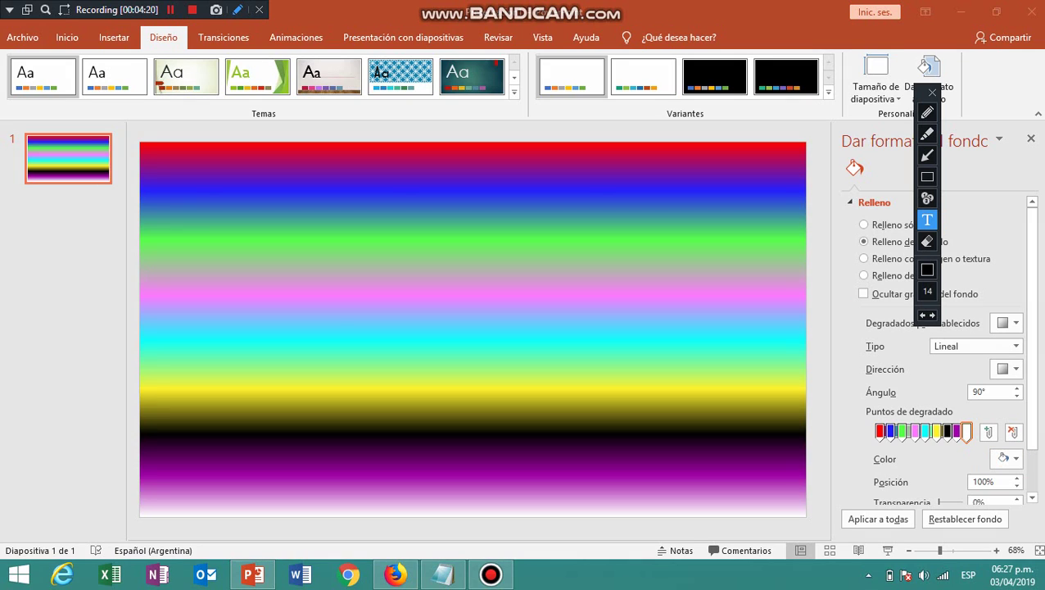
# Place the text 'IL Vocodex: Clearer' on the cyan band, left of centre
pyautogui.click(310, 319)
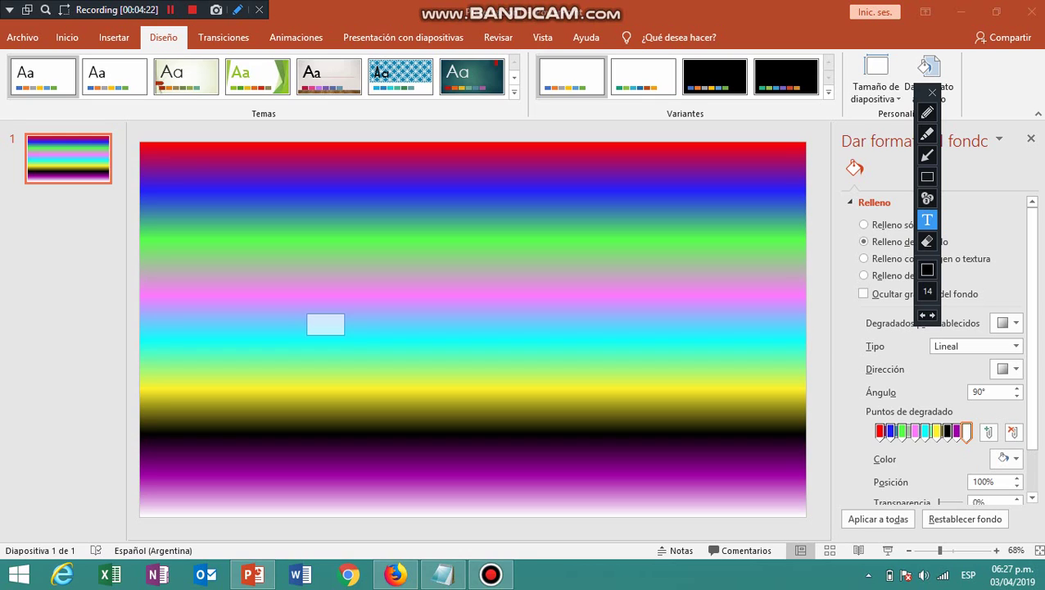
pyautogui.write('IL')
pyautogui.write(' Voc')
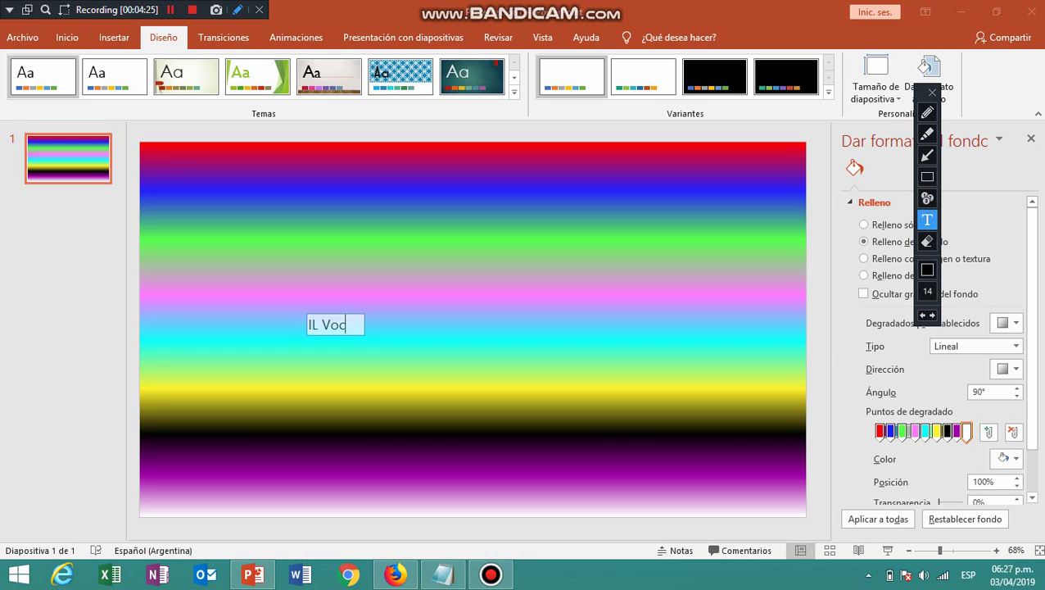
pyautogui.write('odex')
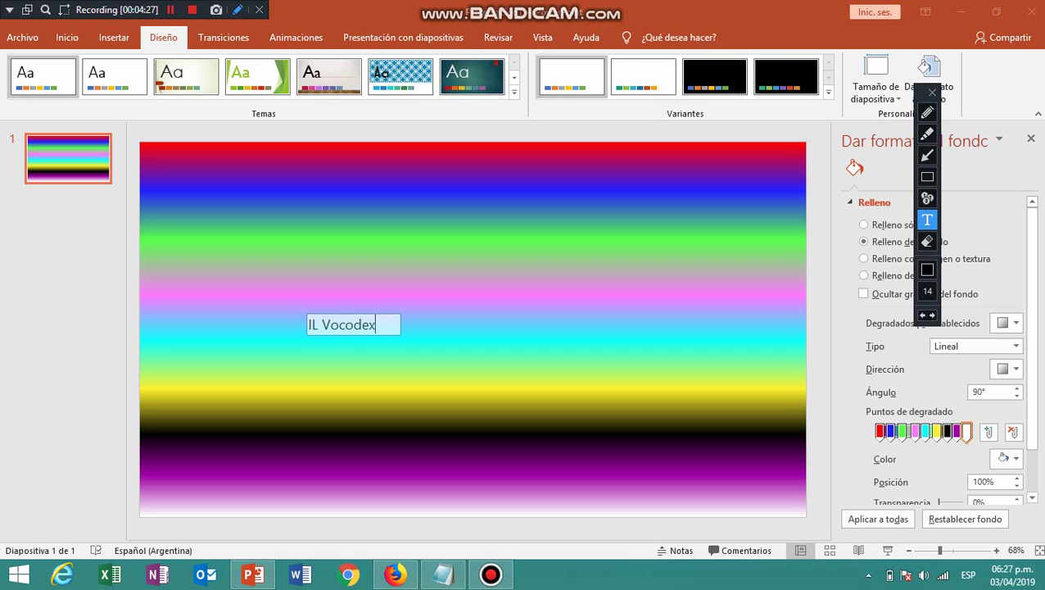
pyautogui.write(': ')
pyautogui.write('Cle')
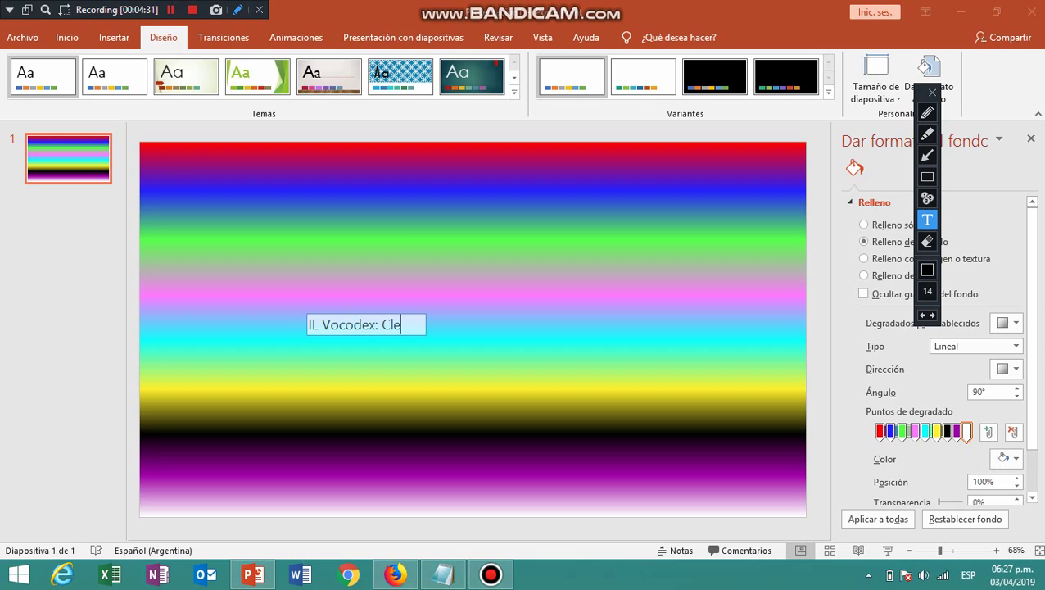
pyautogui.write('arer')
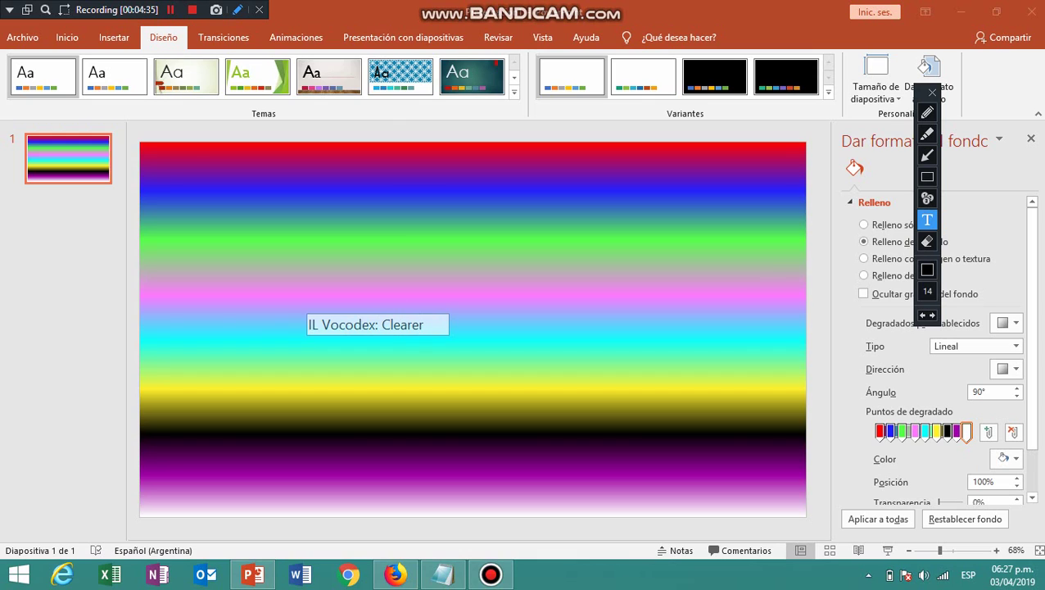
pyautogui.press('Return')
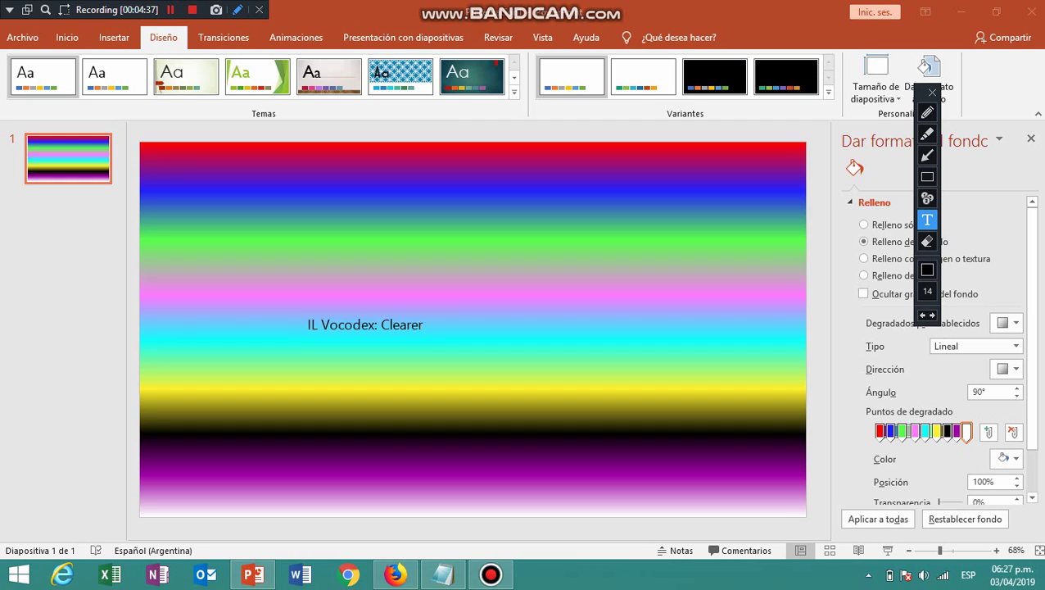